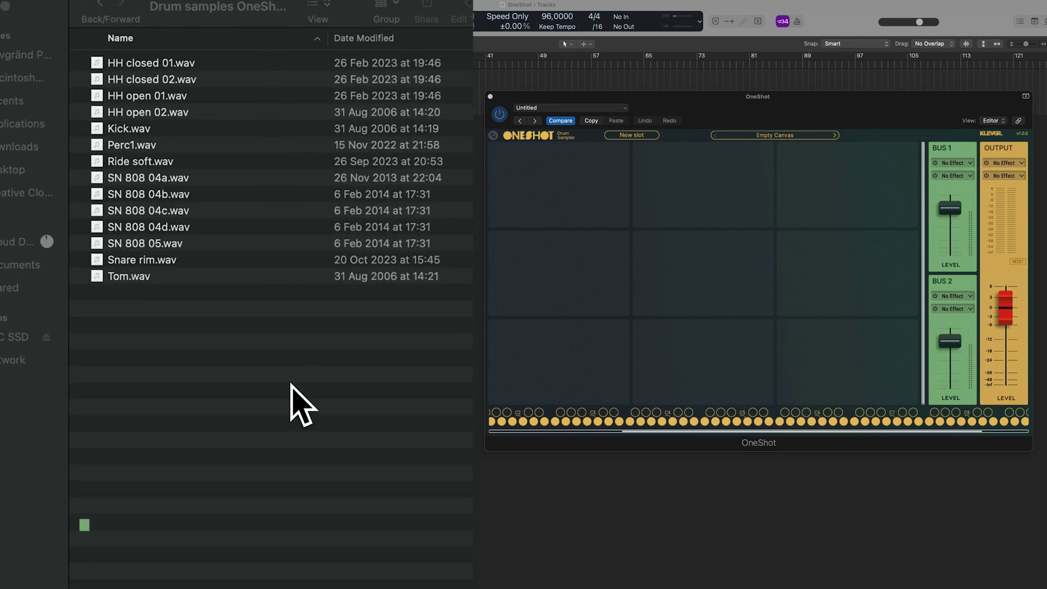
Step: Load Kick.wav from the samples folder onto note C2 and audition it with Musical Typing
left_click(167, 130)
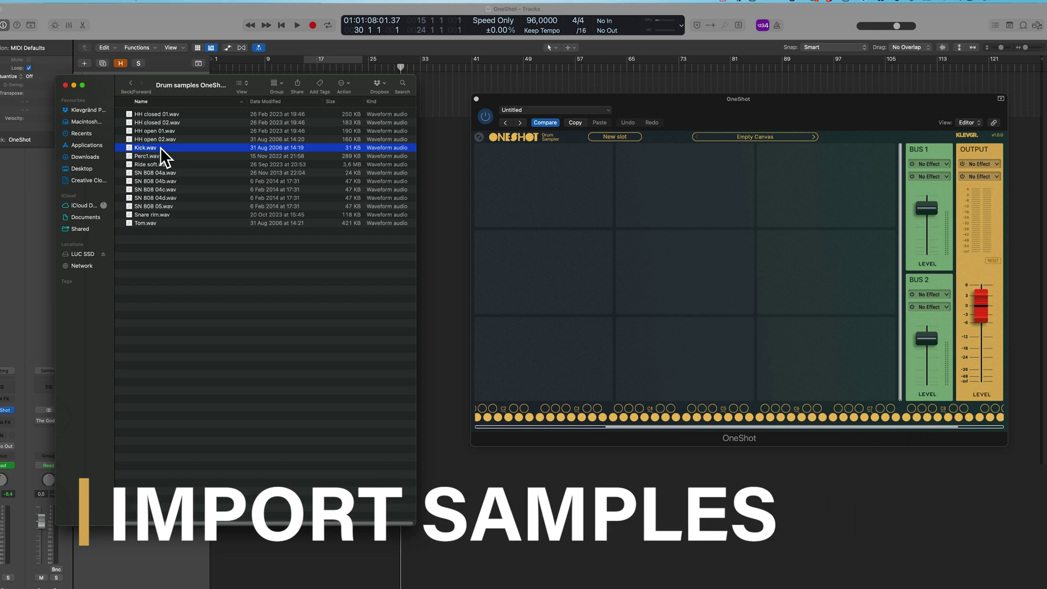
left_click_drag(160, 148, 684, 318)
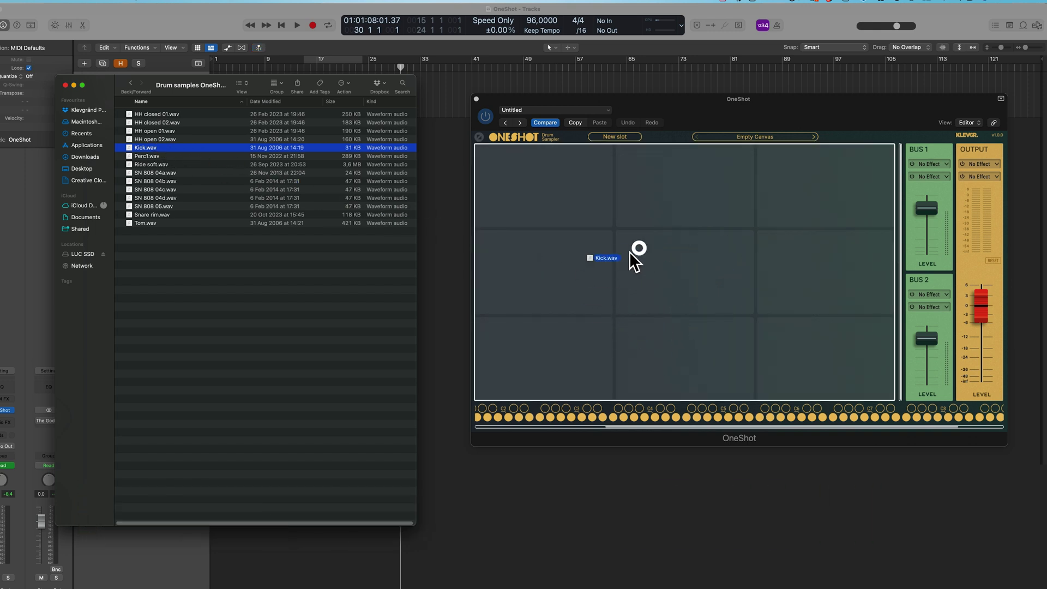
left_click_drag(703, 275, 537, 416)
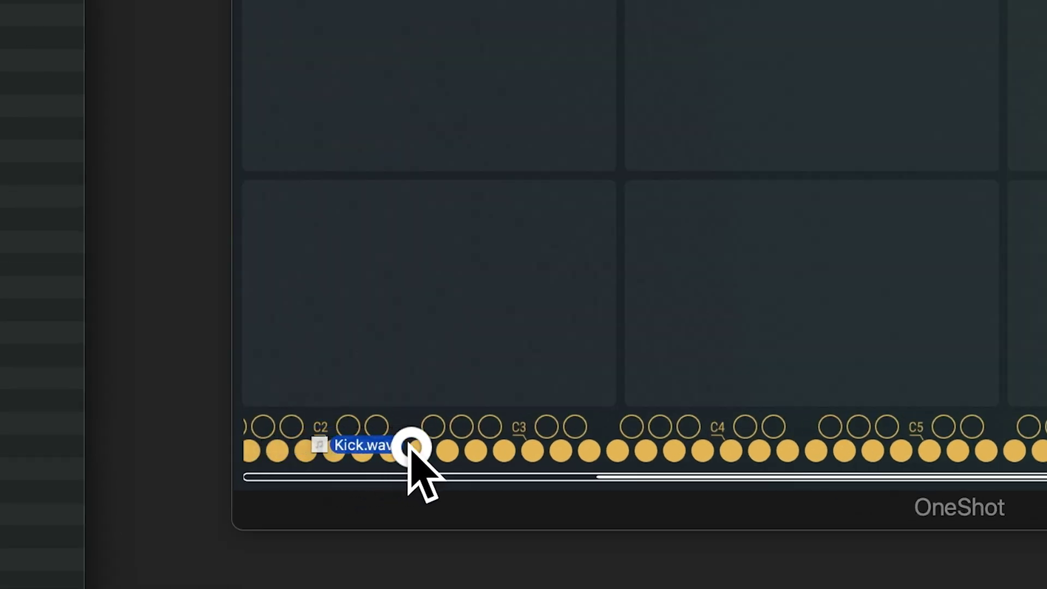
left_click_drag(412, 447, 280, 129)
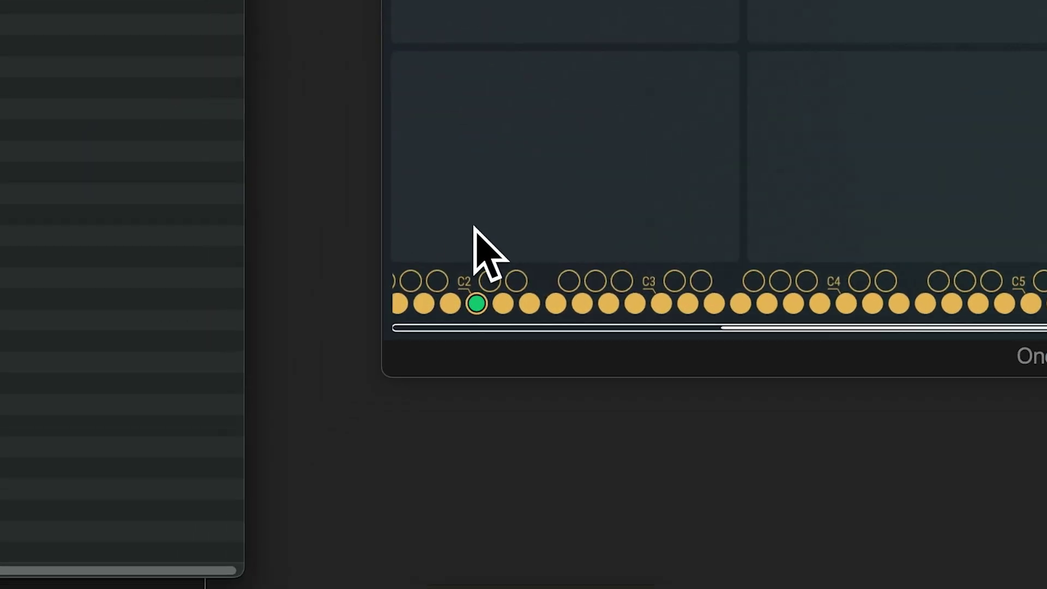
key("super+k")
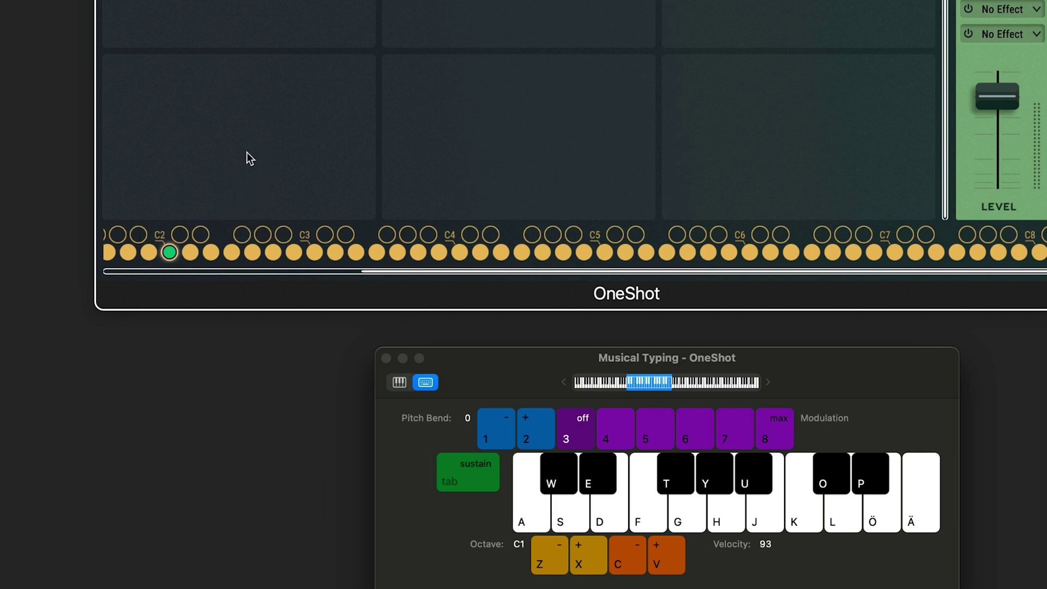
key("a")
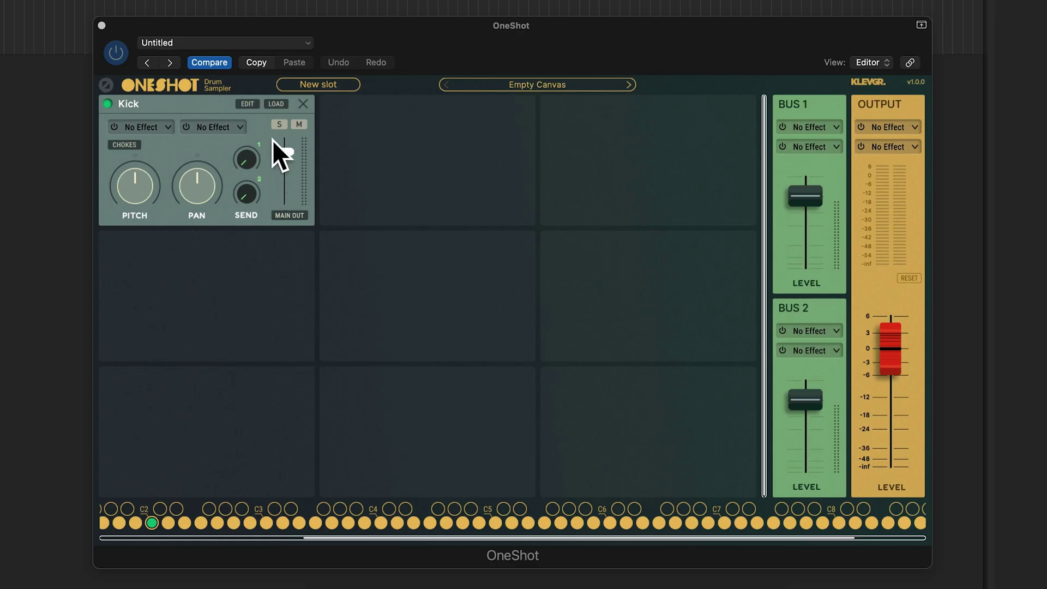
Step: Open the new-slot browser and start importing a sample from there
left_click(320, 84)
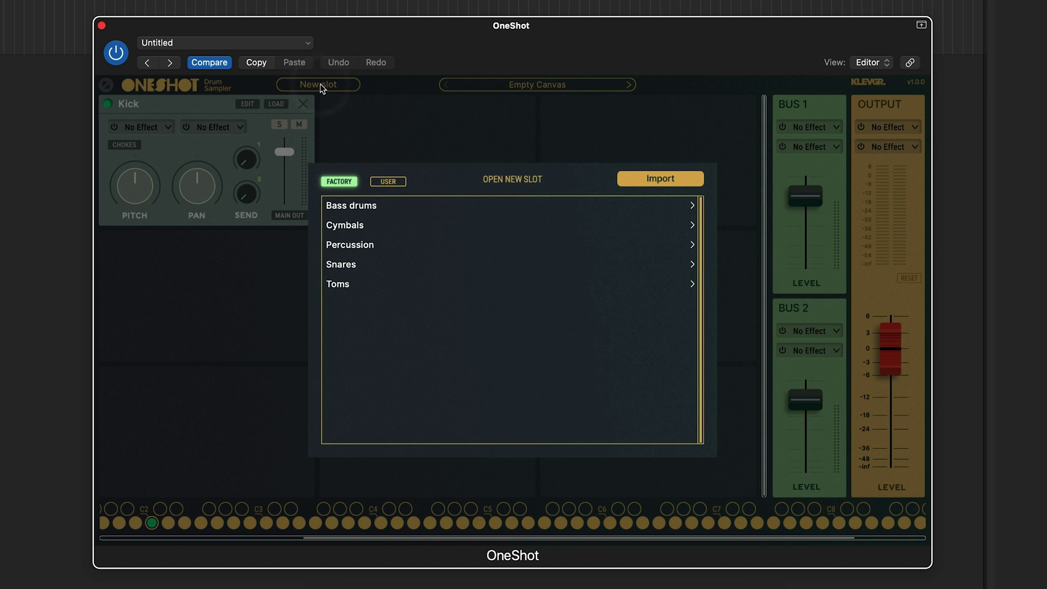
left_click(635, 179)
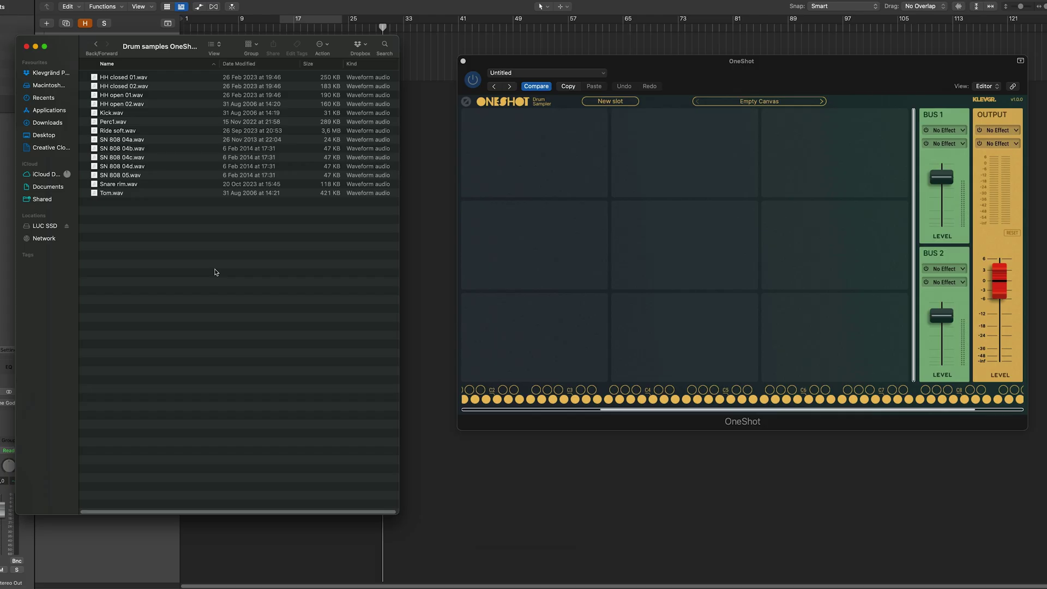
Step: Import all the drum samples from the folder onto the empty canvas, letting related files be grouped into slots automatically
key("super+a")
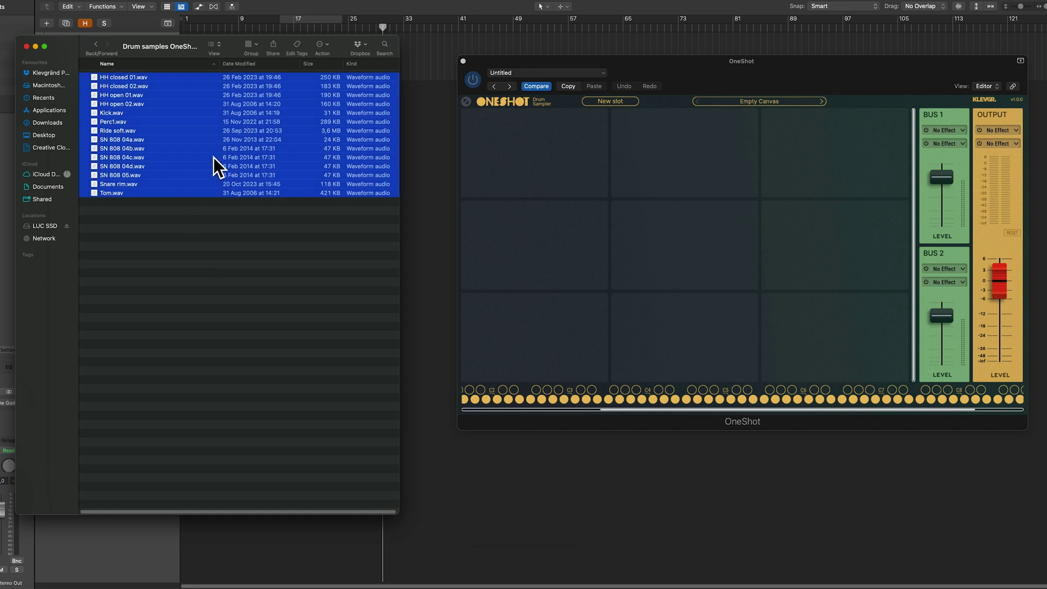
left_click_drag(198, 159, 675, 265)
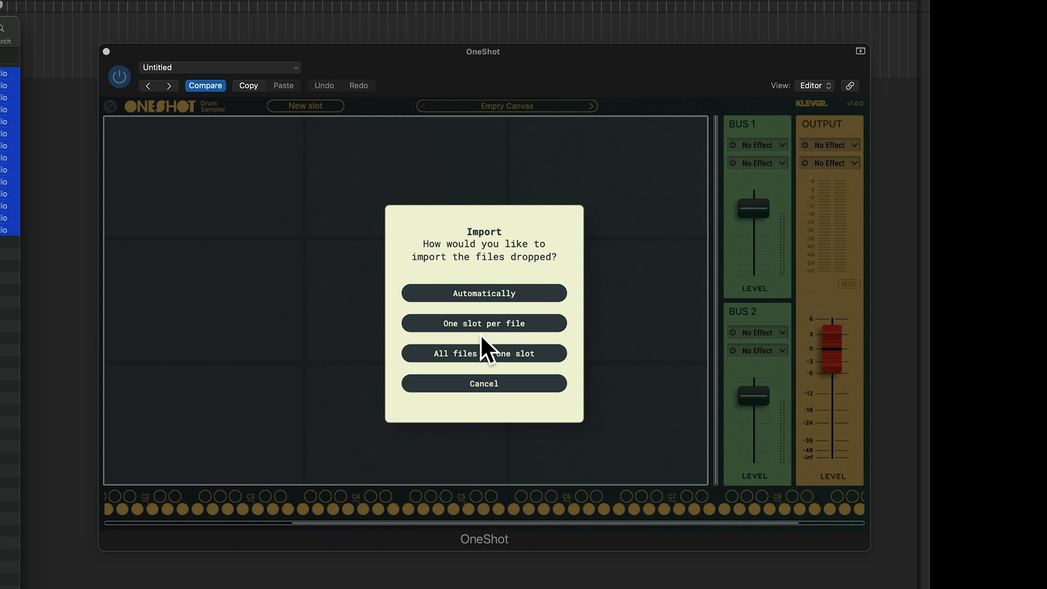
left_click(485, 385)
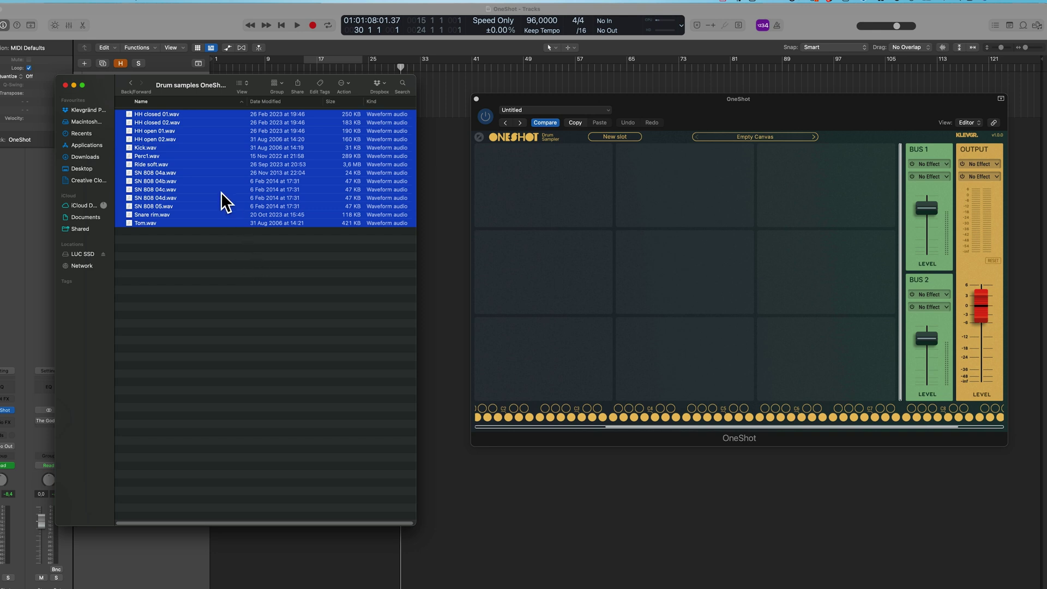
left_click_drag(214, 165, 630, 233)
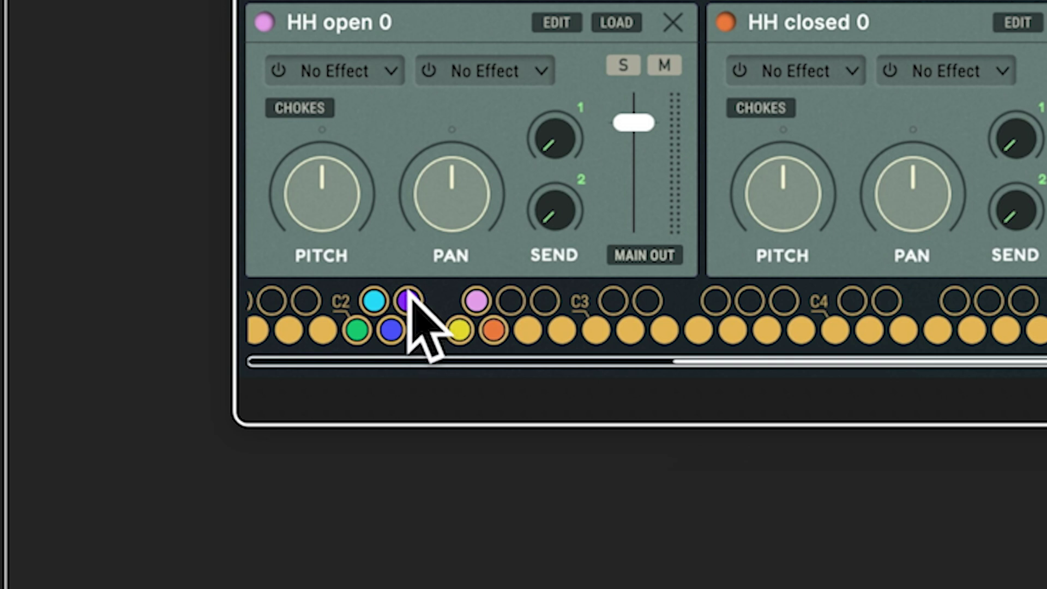
Step: Map Kick to C2 and Tom to F2, and move the SN 808 0 slot directly after Kick
left_click_drag(408, 300, 356, 327)
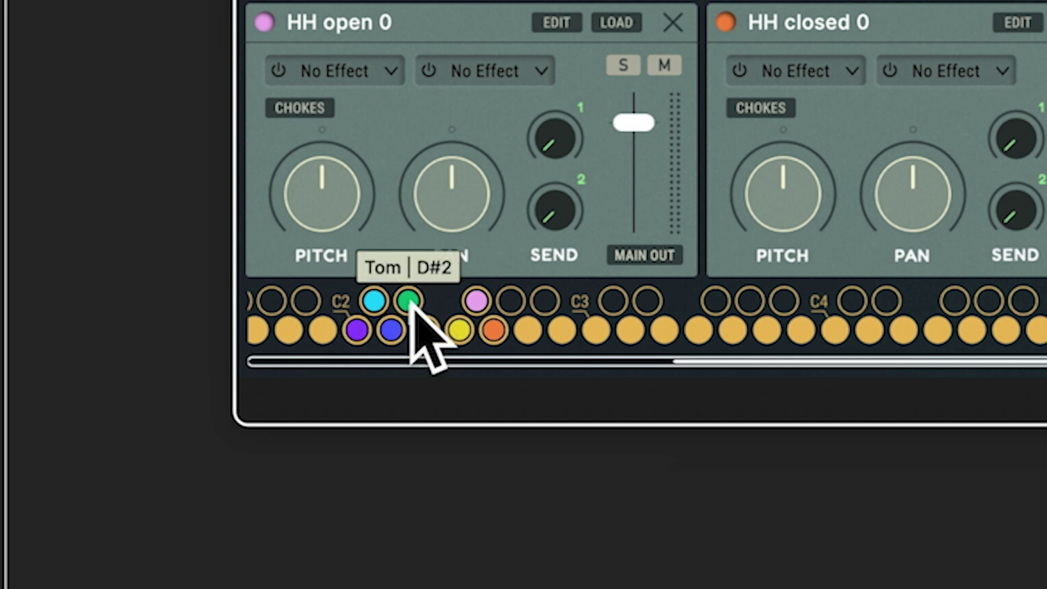
left_click_drag(410, 303, 460, 328)
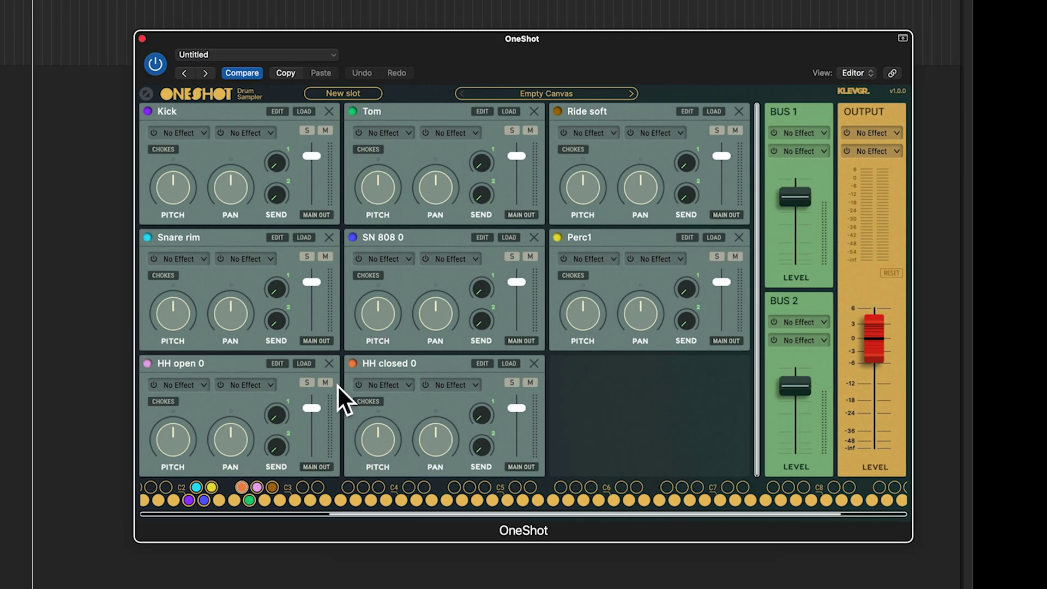
left_click_drag(355, 235, 342, 142)
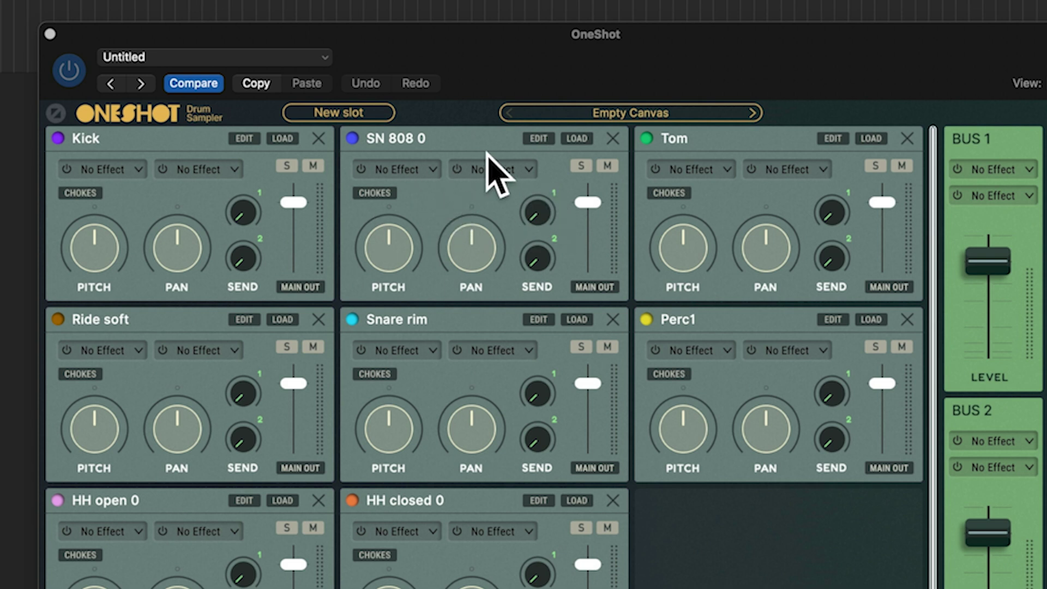
Step: Open the SN 808 0 slot for editing and turn on sample preview
left_click(515, 193)
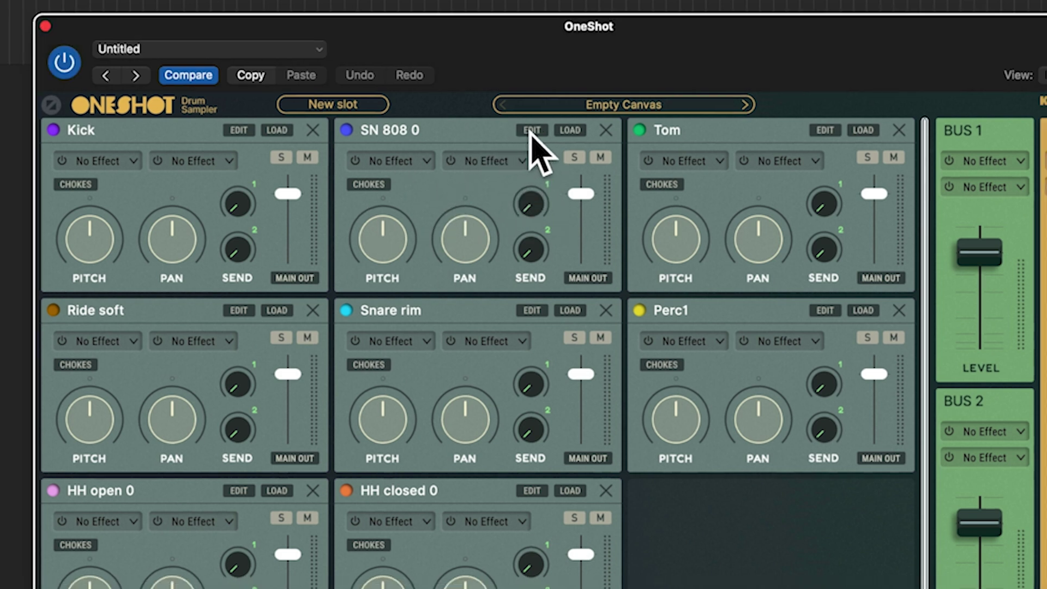
left_click(537, 139)
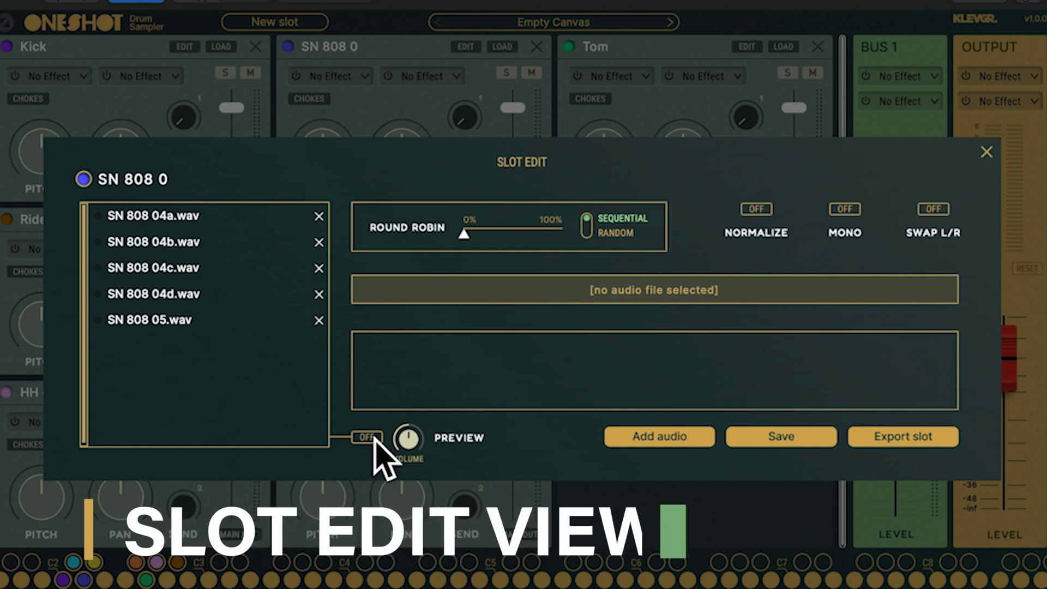
left_click(368, 437)
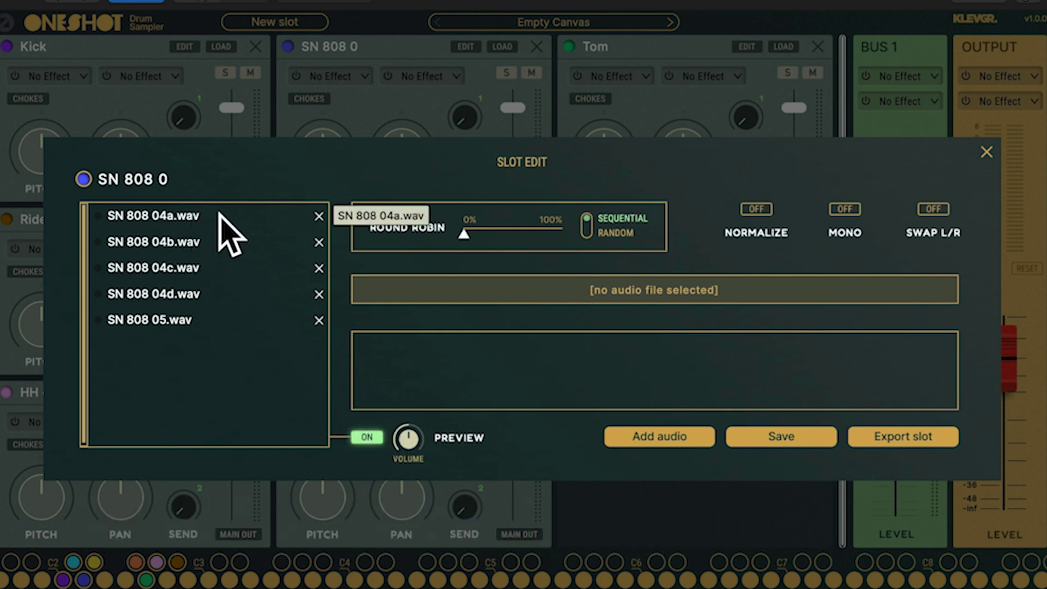
Step: Audition the five snare samples in the slot, from SN 808 04a.wav through SN 808 05.wav
left_click(218, 217)
left_click(216, 242)
left_click(215, 267)
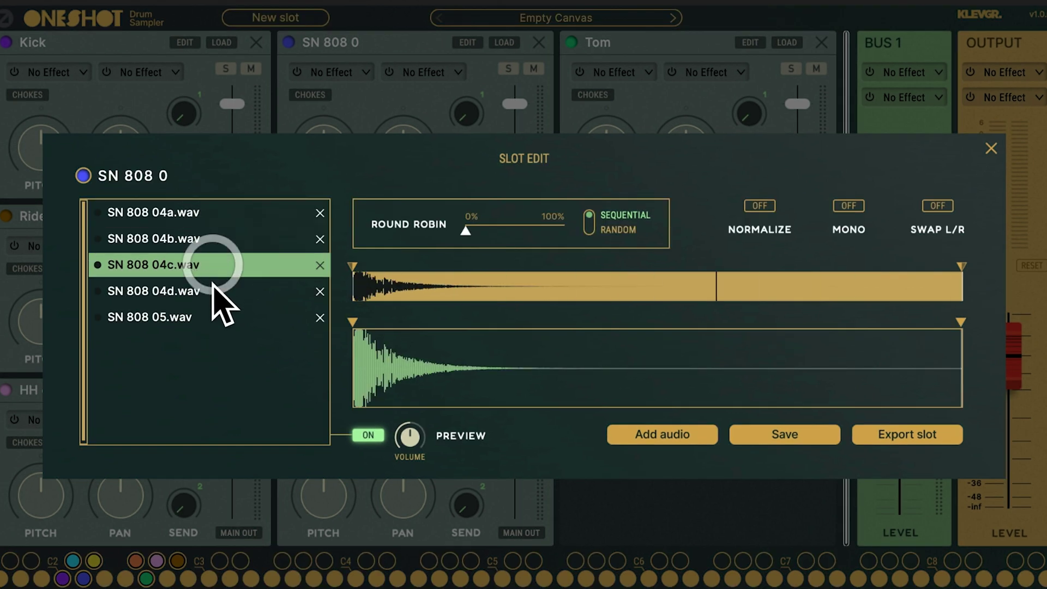
left_click(212, 293)
left_click(210, 317)
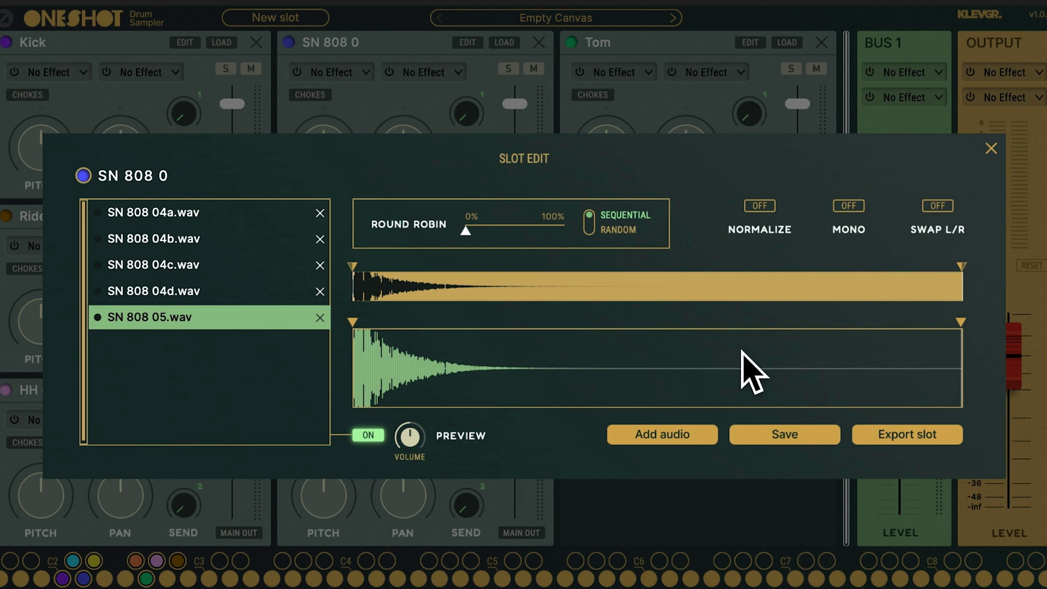
Step: Trim the silent tail of SN 808 05.wav, try a later start point, and audition the sample
left_click_drag(960, 323, 685, 332)
mouse_move(960, 266)
left_mouse_down()
mouse_move(799, 268)
mouse_move(649, 294)
mouse_move(619, 320)
left_mouse_up()
left_click_drag(352, 323, 468, 326)
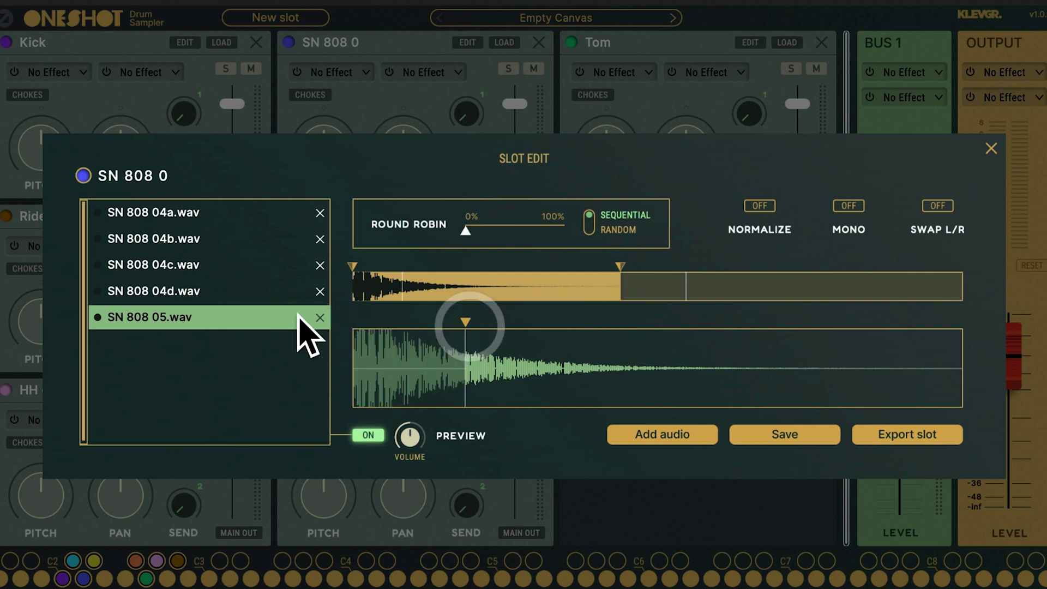
left_click(277, 322)
left_click(316, 325)
left_click(264, 322)
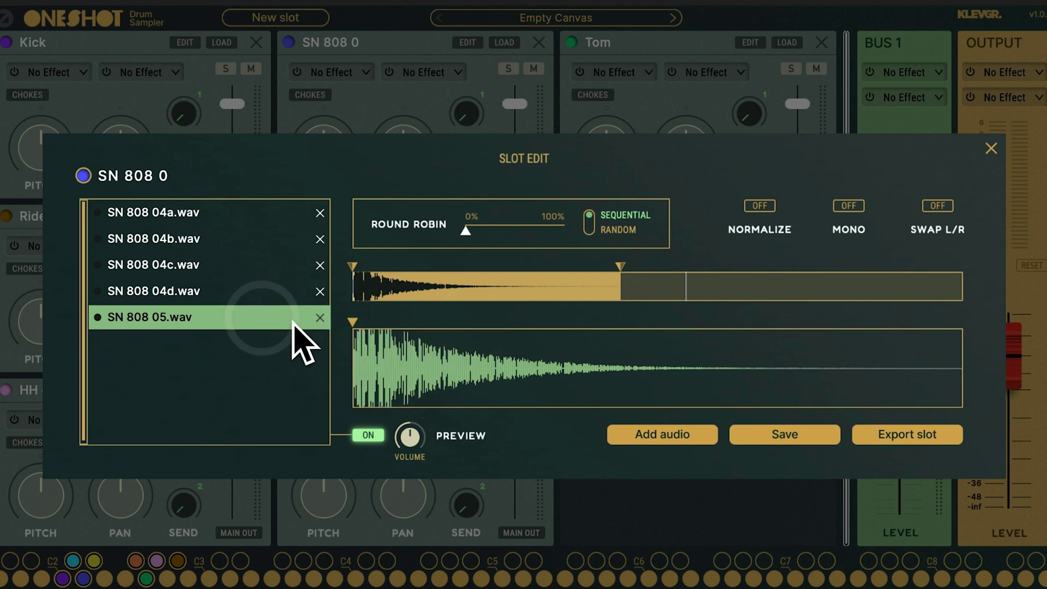
Step: Close the SN 808 0 slot editor, leaving Round Robin at 0%
scroll(444, 338, "down", 3)
left_click(462, 239)
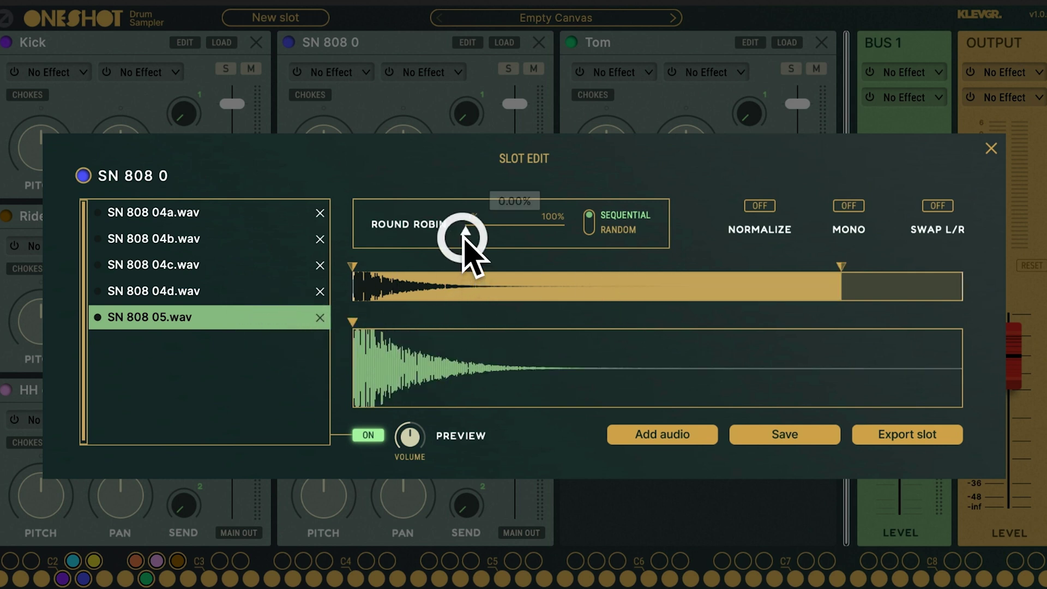
scroll(709, 256, "down", 2)
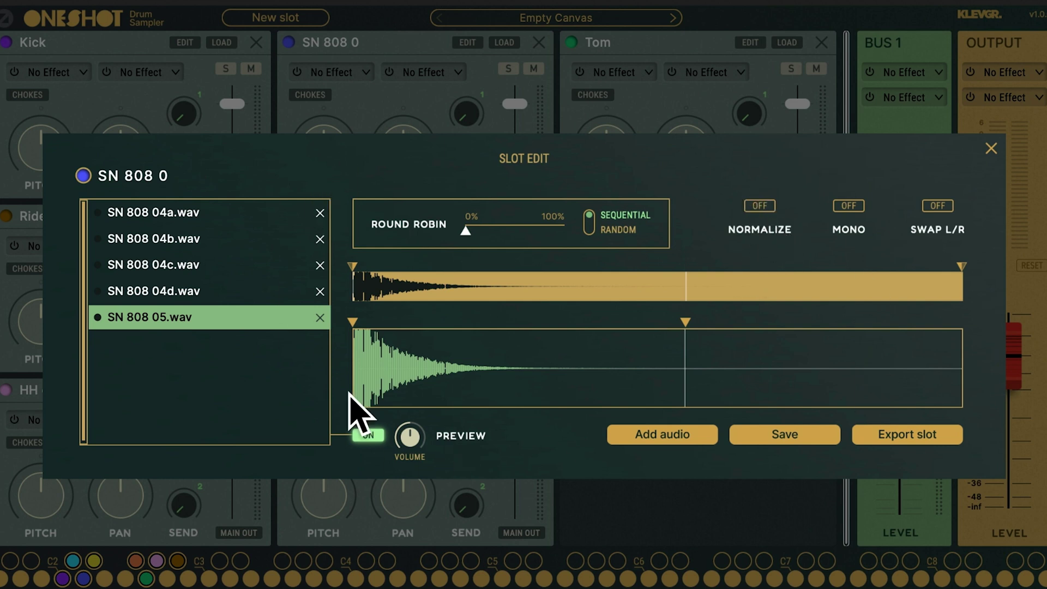
left_click(991, 149)
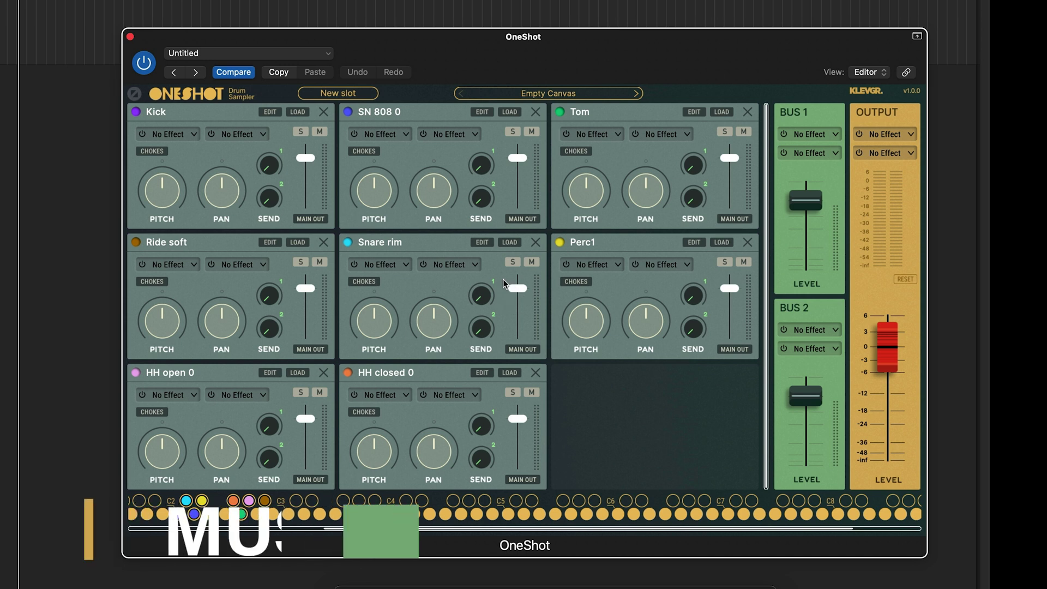
Step: Play the project and lower the Kick slot's pitch to about -418 cents
left_click(590, 47)
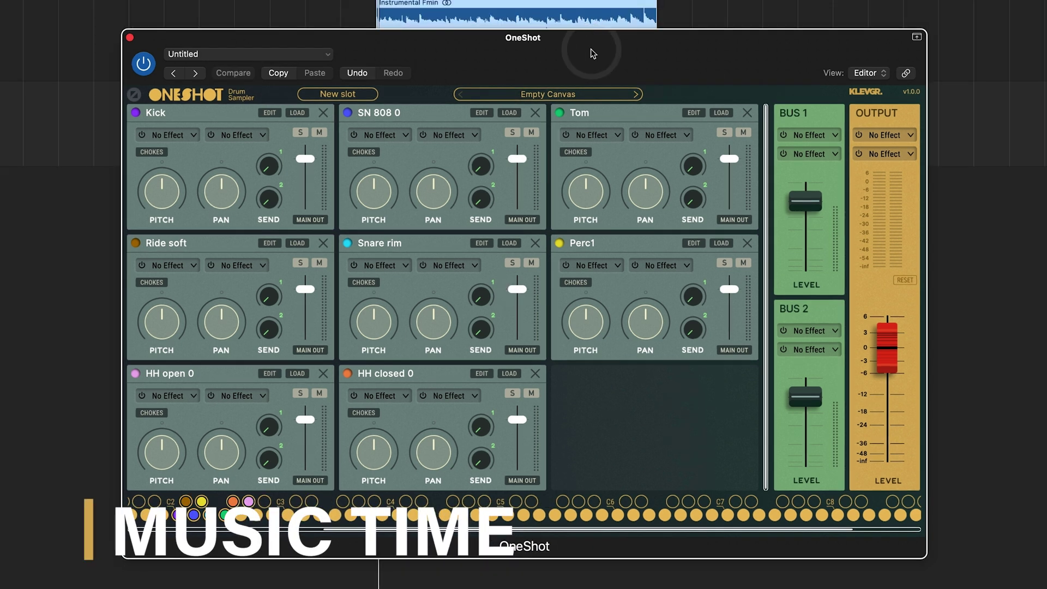
key("space")
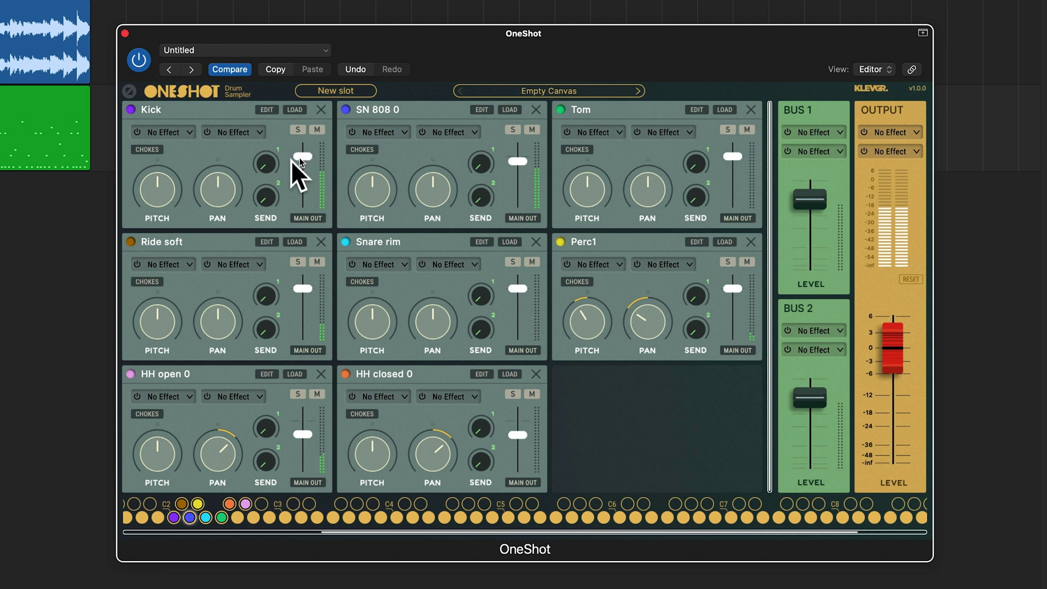
left_click_drag(165, 182, 166, 209)
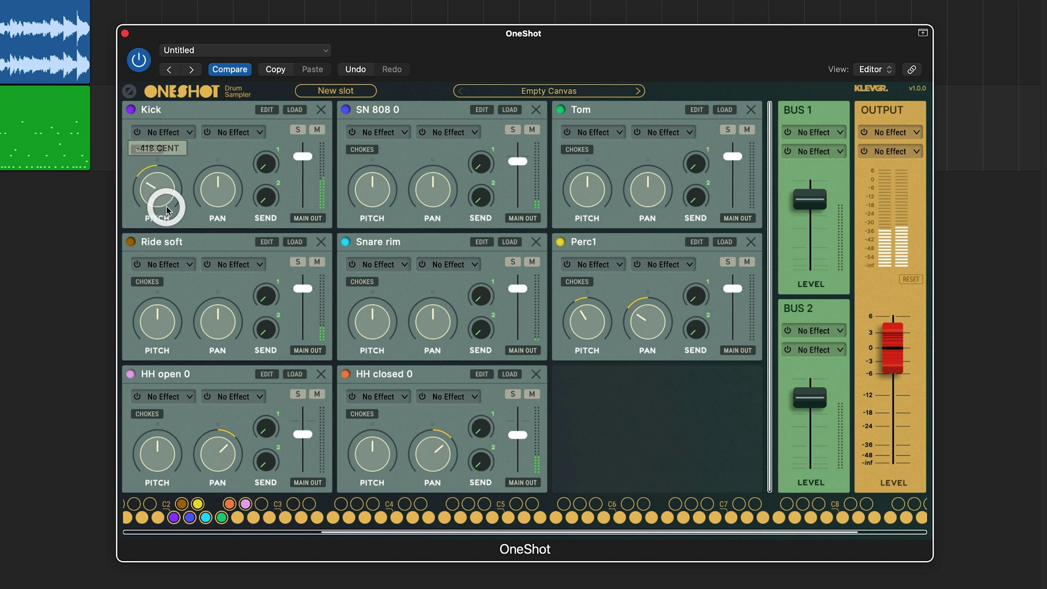
Step: Add a Compressor as the Kick slot's first effect and adjust its input level
left_click(171, 132)
left_click(185, 191)
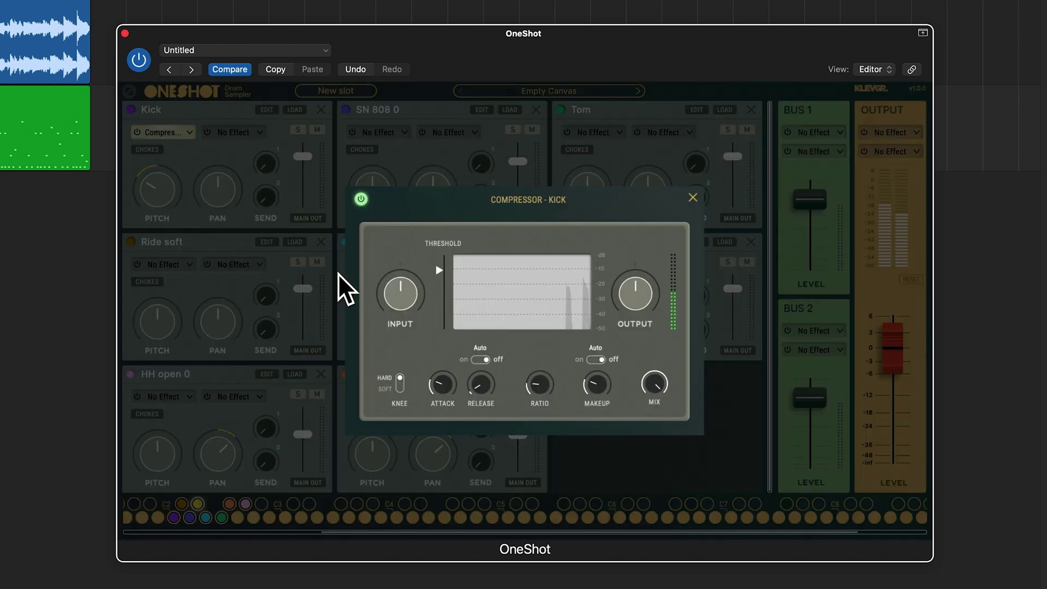
left_click_drag(404, 301, 439, 287)
left_click(240, 135)
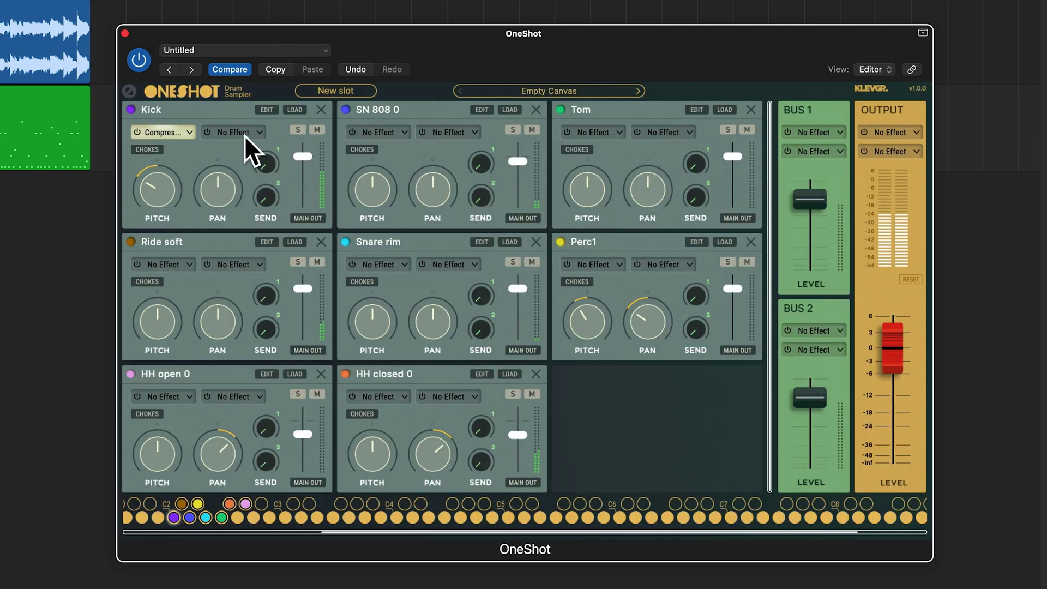
Step: Add Distortion as the Kick slot's second effect and adjust its amount
left_click(244, 135)
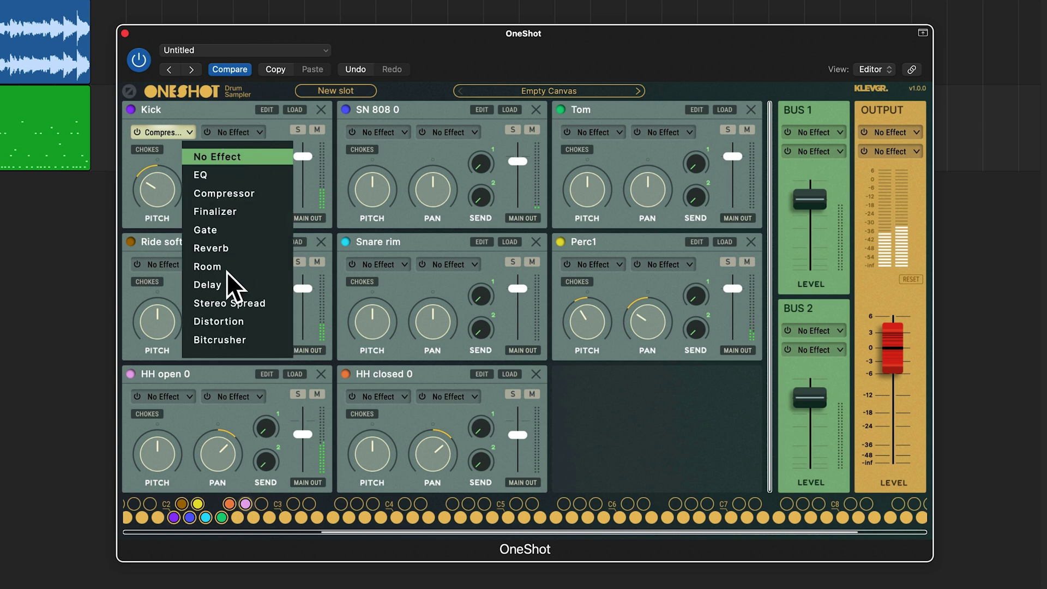
left_click(234, 321)
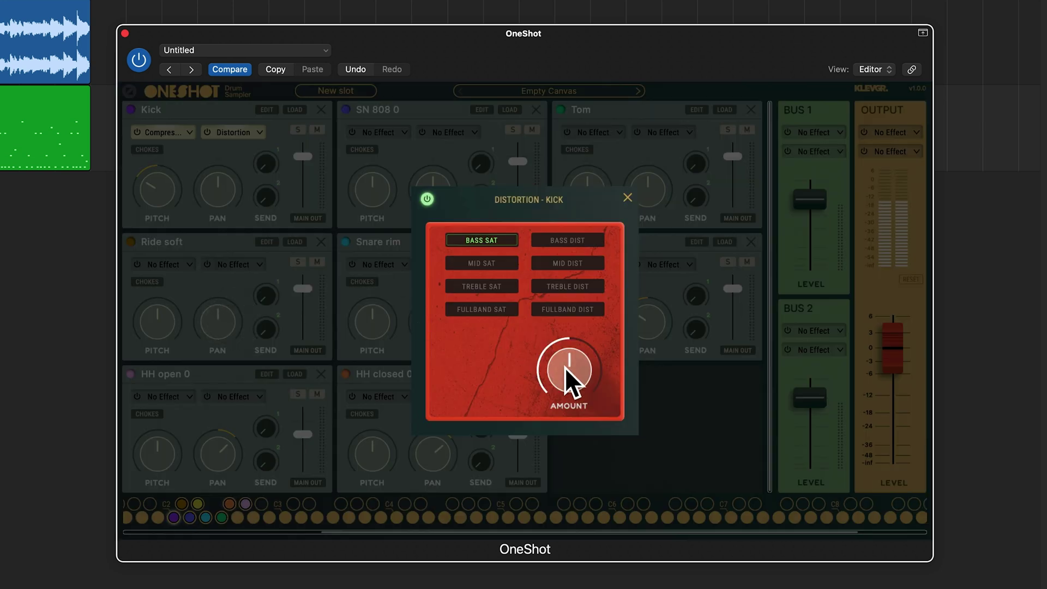
mouse_move(567, 370)
left_mouse_down()
mouse_move(564, 305)
mouse_move(573, 385)
left_mouse_up()
left_click(667, 381)
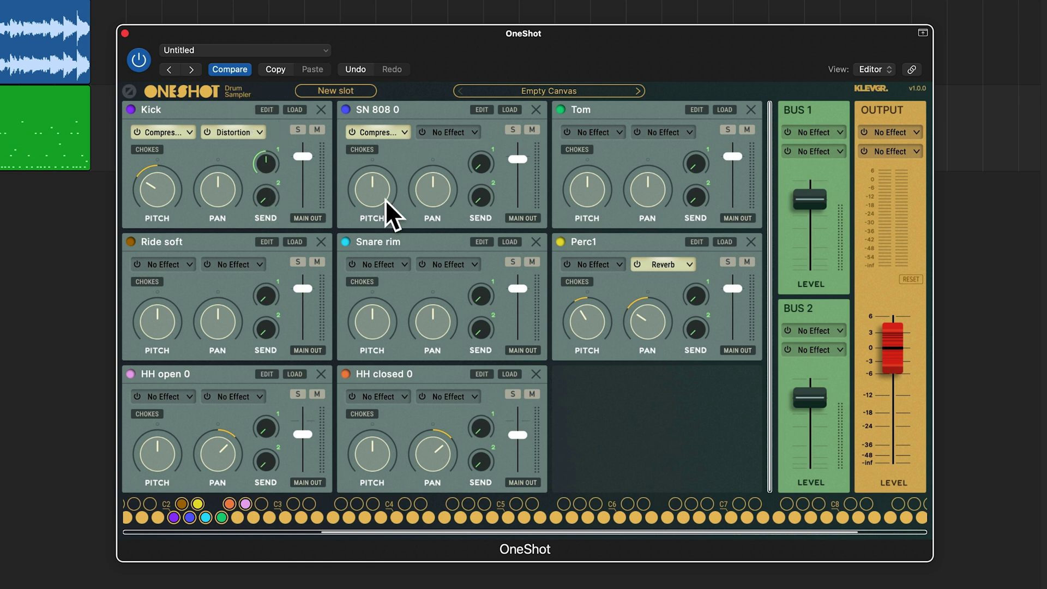
Step: Add a Room effect as Bus 1's first effect and set it to Large Room
left_click(837, 132)
left_click(818, 265)
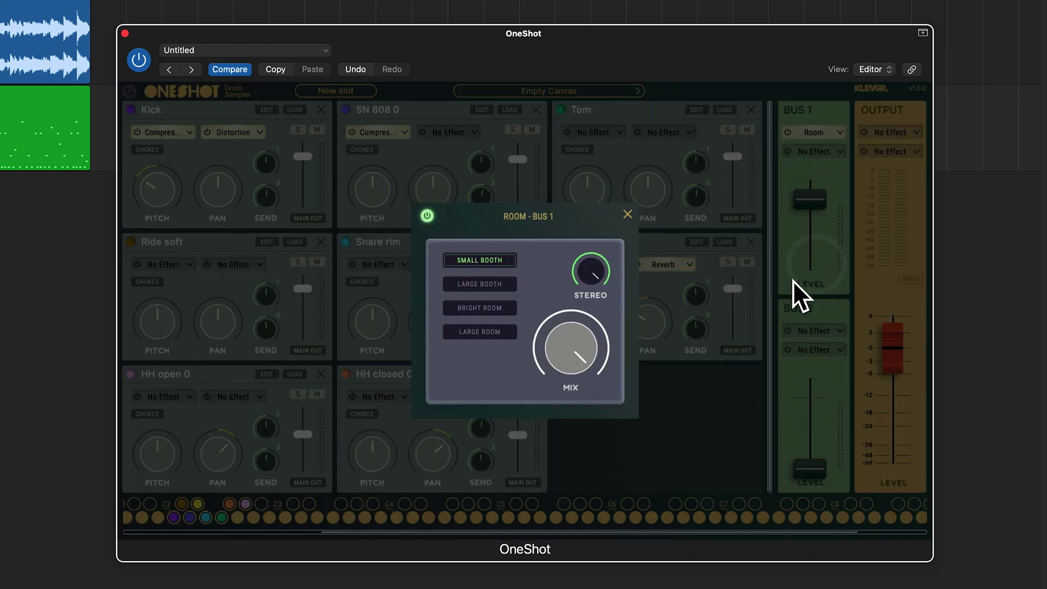
left_click(497, 330)
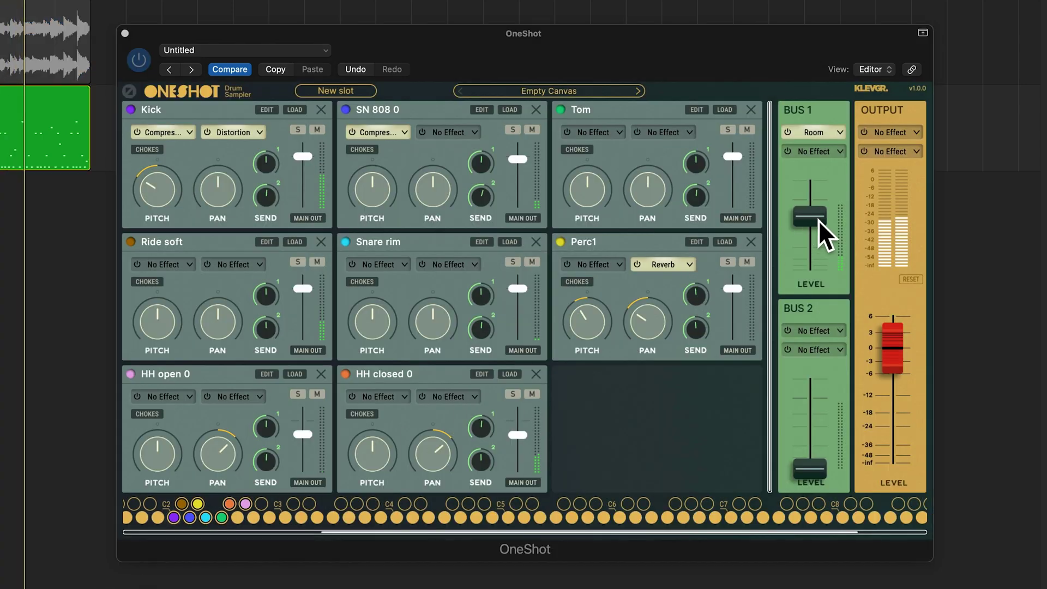
Step: Lower Bus 1's level to about -10 dB and add Delay as Bus 2's second effect
mouse_move(813, 216)
left_mouse_down()
mouse_move(818, 297)
mouse_move(810, 190)
mouse_move(820, 231)
left_mouse_up()
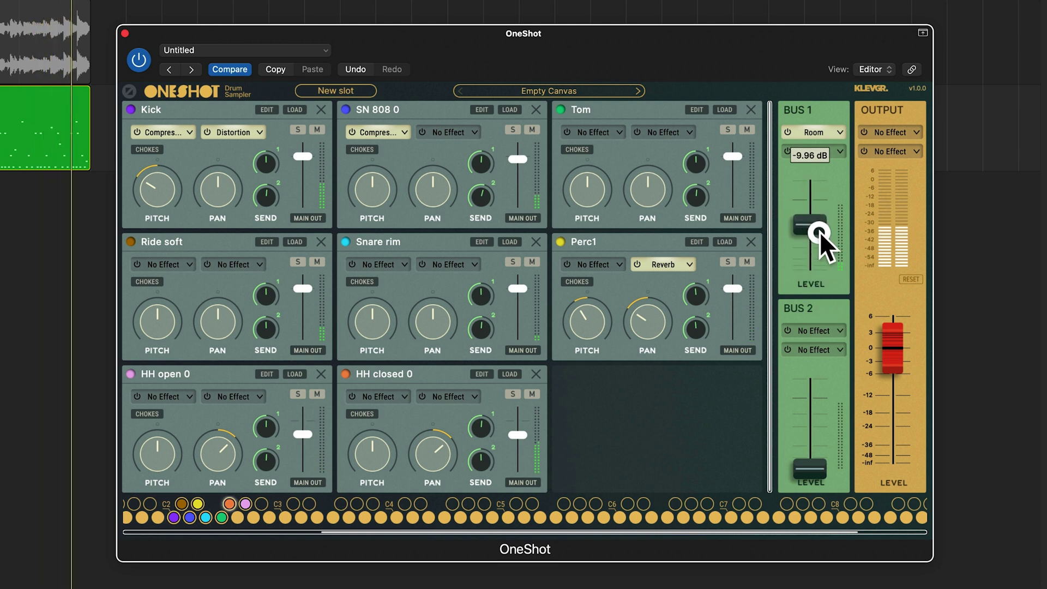
left_click(838, 330)
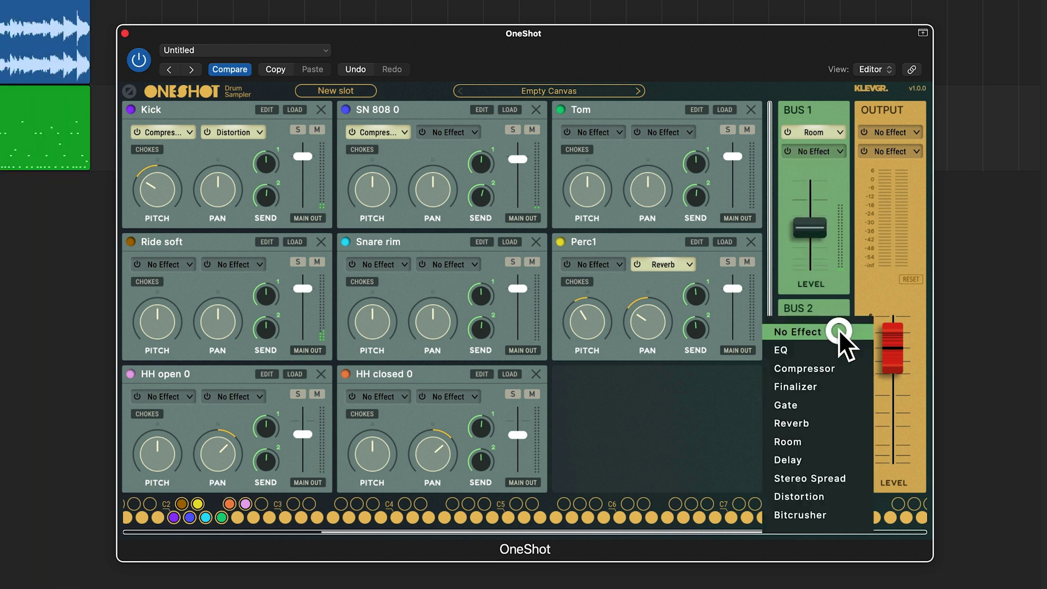
left_click(745, 377)
left_click(820, 352)
left_click(798, 458)
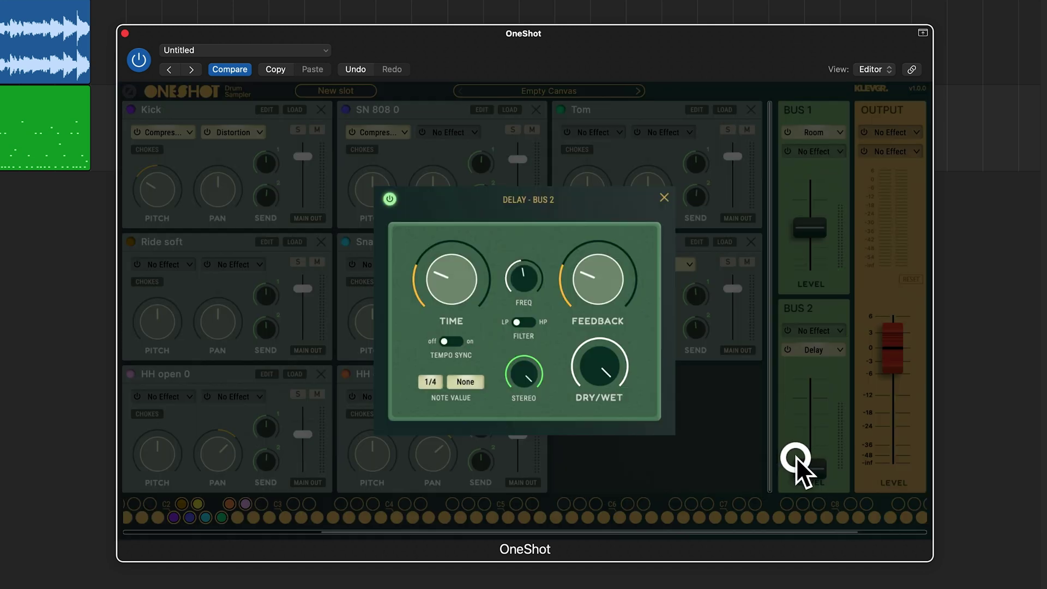
Step: Turn on tempo sync for Bus 2's delay and choose its note value
left_click(428, 381)
left_click(455, 342)
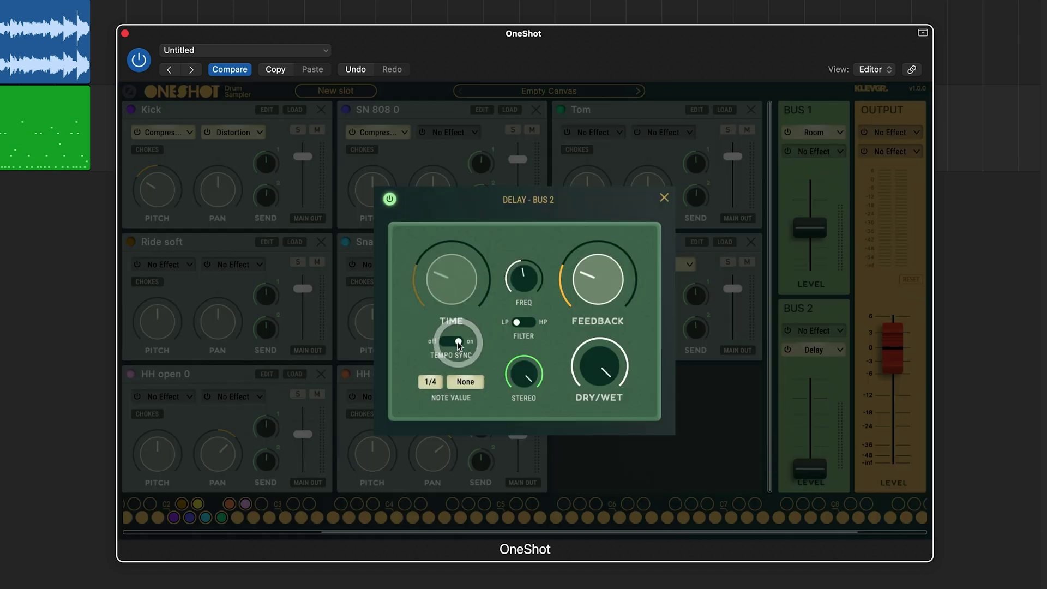
left_click(430, 382)
left_click(430, 361)
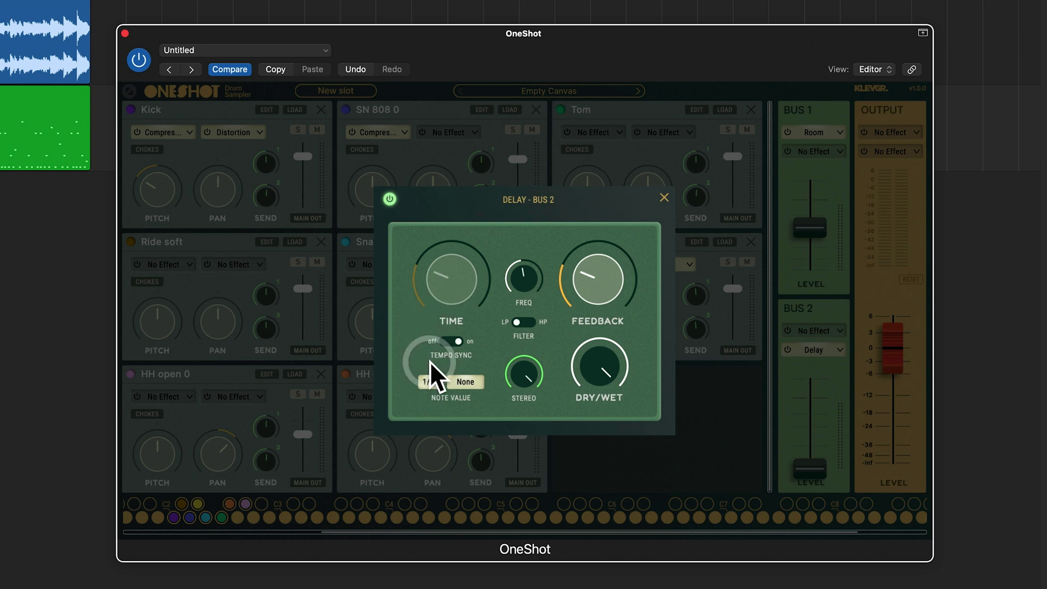
Step: Add Reverb as Bus 2's first effect and raise the Bus 2 level
left_click(789, 350)
left_click_drag(789, 351, 794, 390)
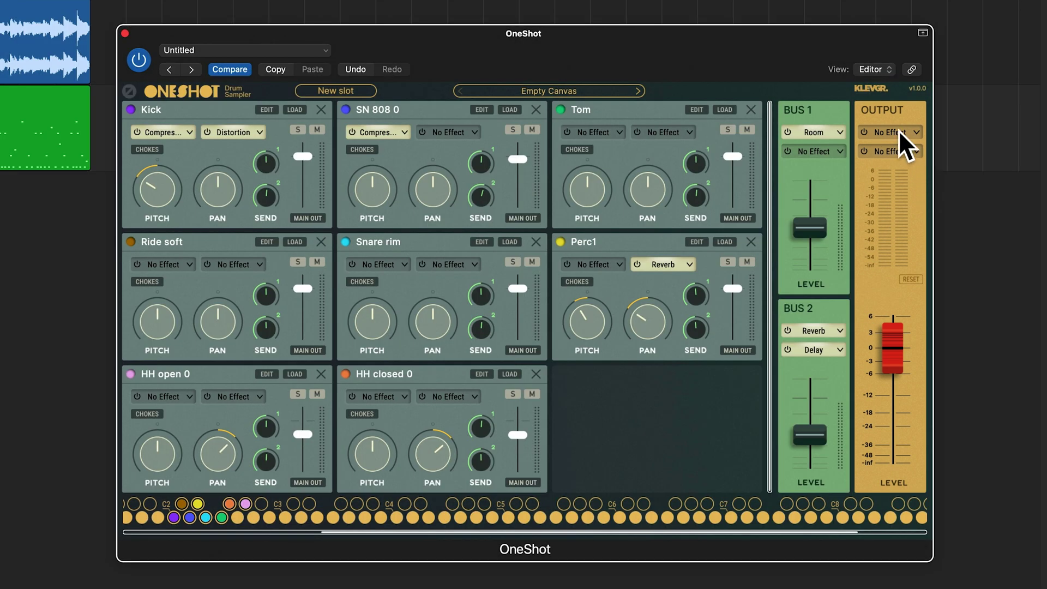
Step: Add Bitcrusher as the Output channel's first effect
left_click(909, 133)
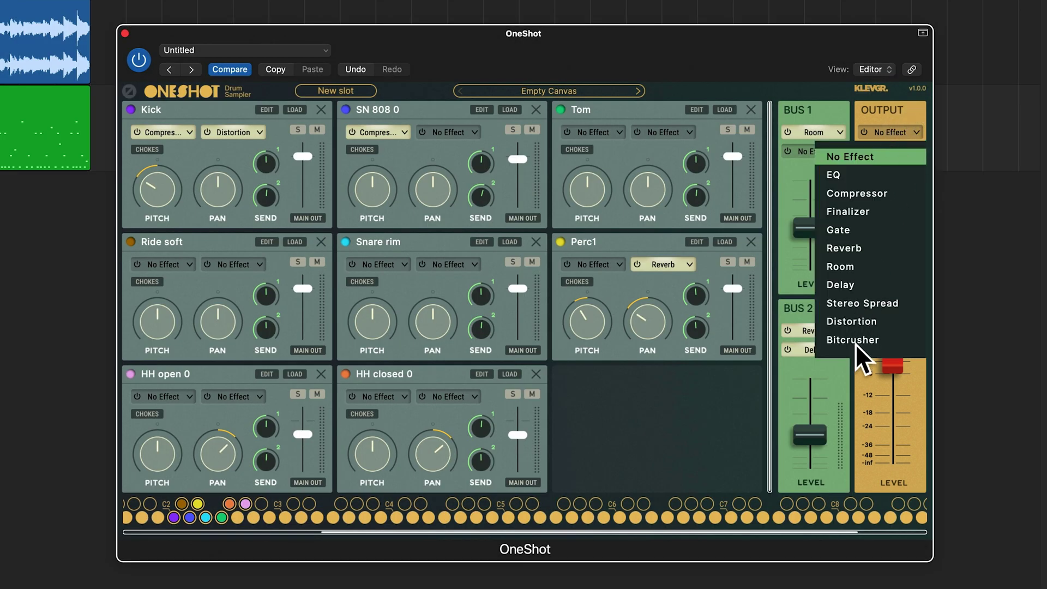
left_click(854, 340)
left_click(874, 223)
Step: Add Finalizer as the Output channel's second effect and set its compression to about 10%
left_click(889, 151)
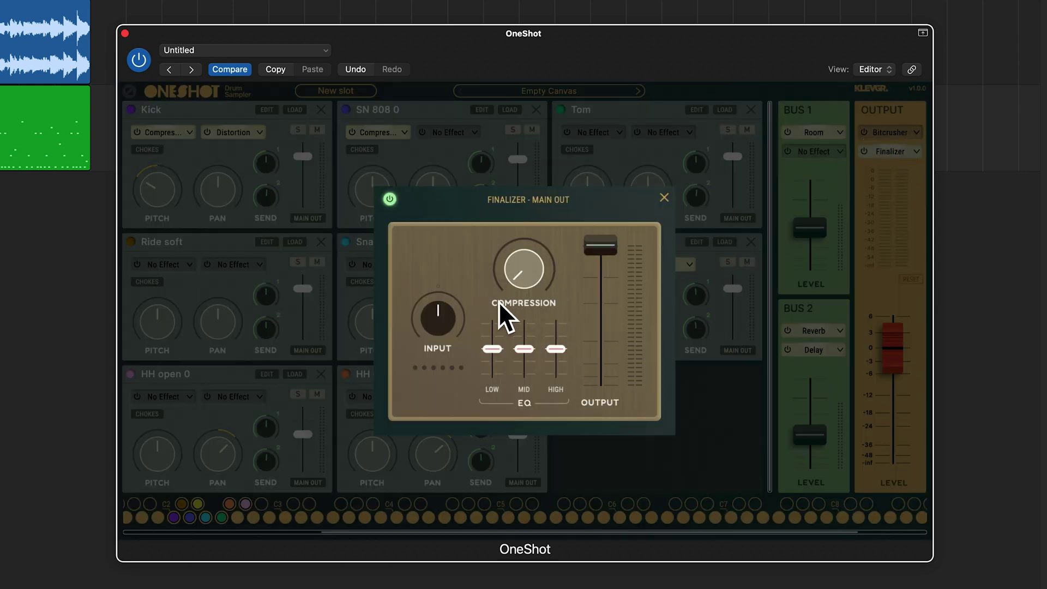
left_click_drag(528, 290, 523, 266)
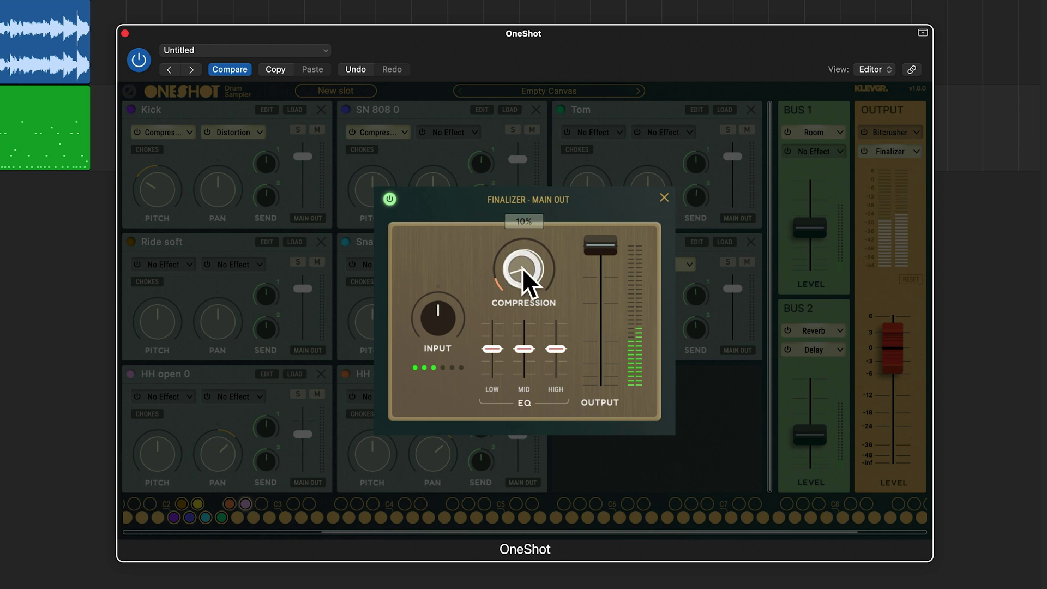
left_click(663, 198)
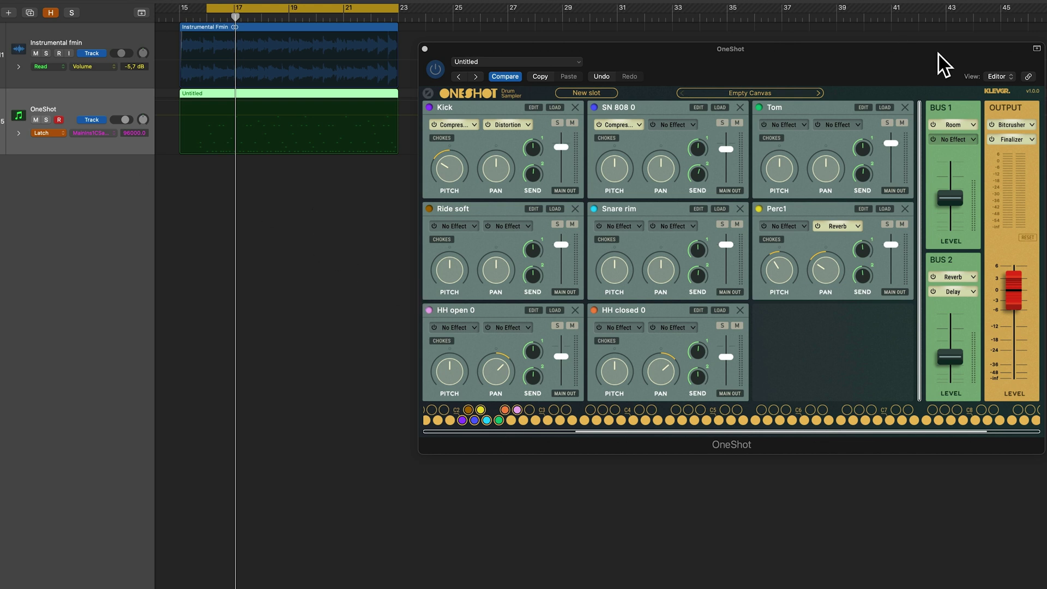
Step: Record automation of the Output Bitcrusher's sample rate during playback, sweeping it down and back up
left_click(1013, 122)
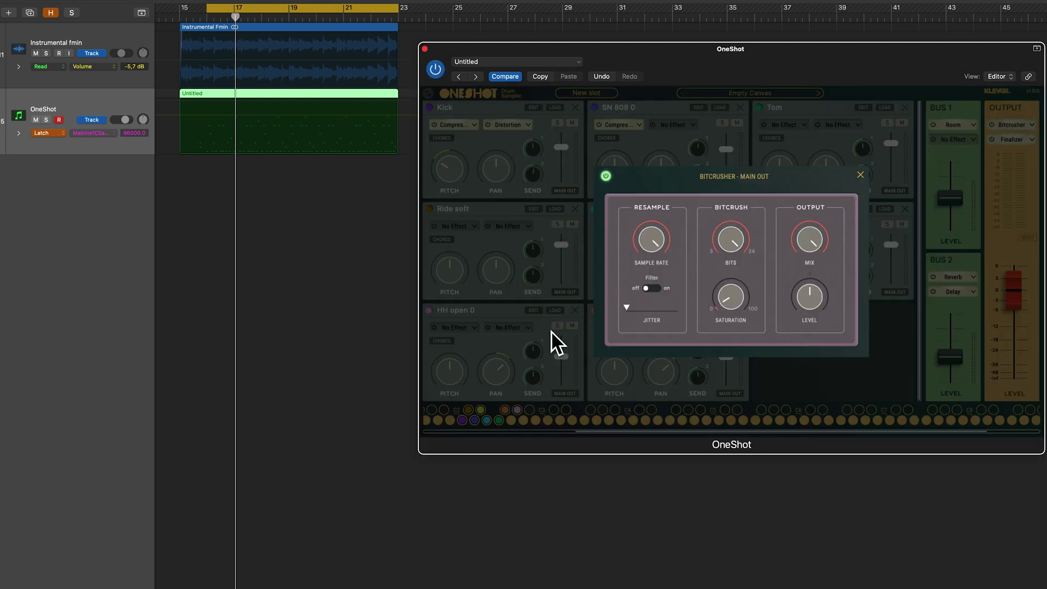
left_click_drag(644, 224, 643, 173)
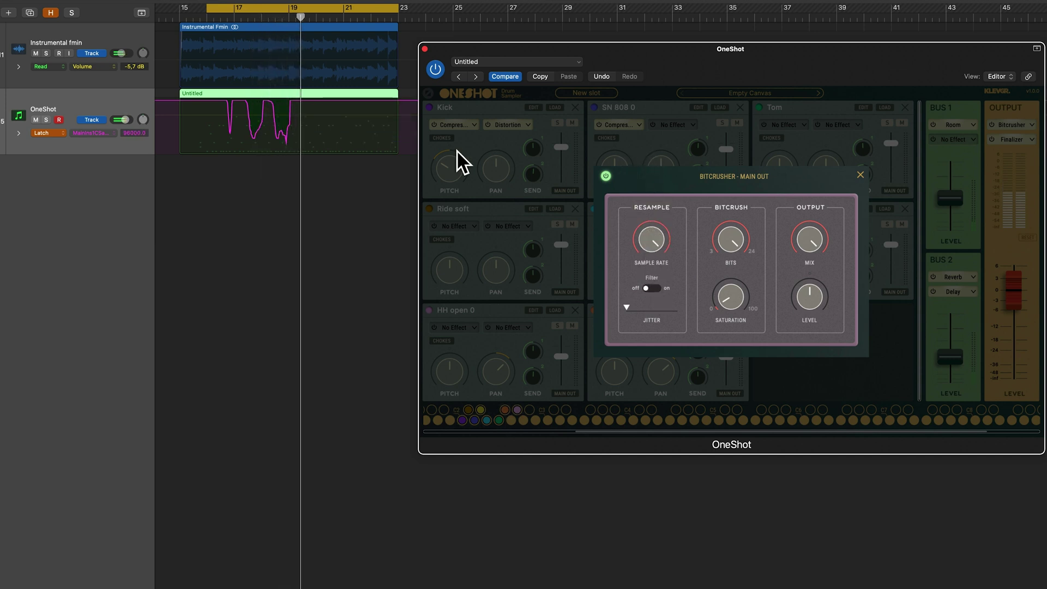
left_click(457, 229)
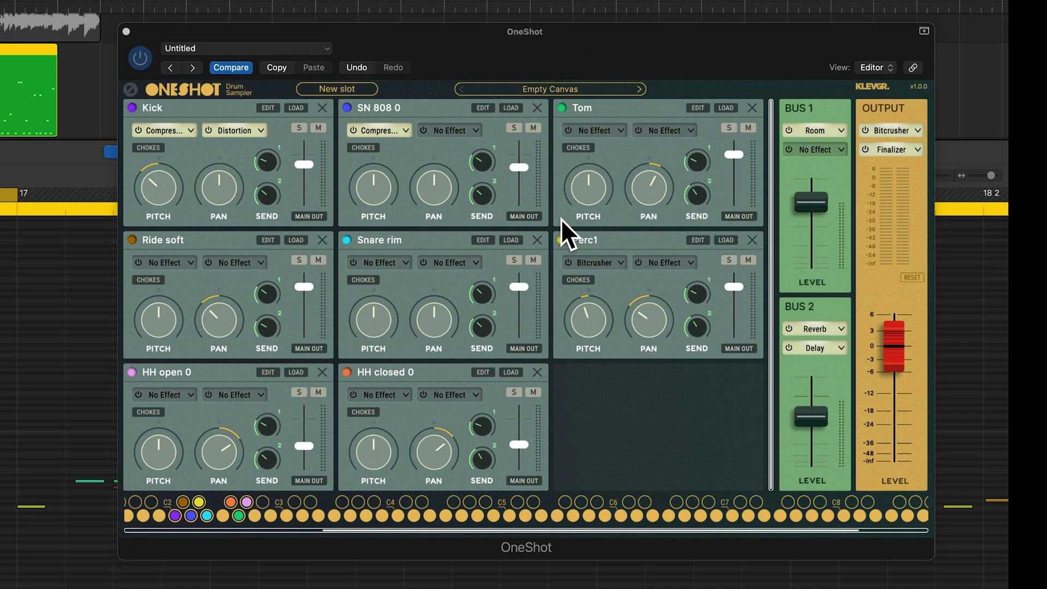
Step: Try to map the Tom slot onto the F2 key
left_click_drag(566, 110, 247, 482)
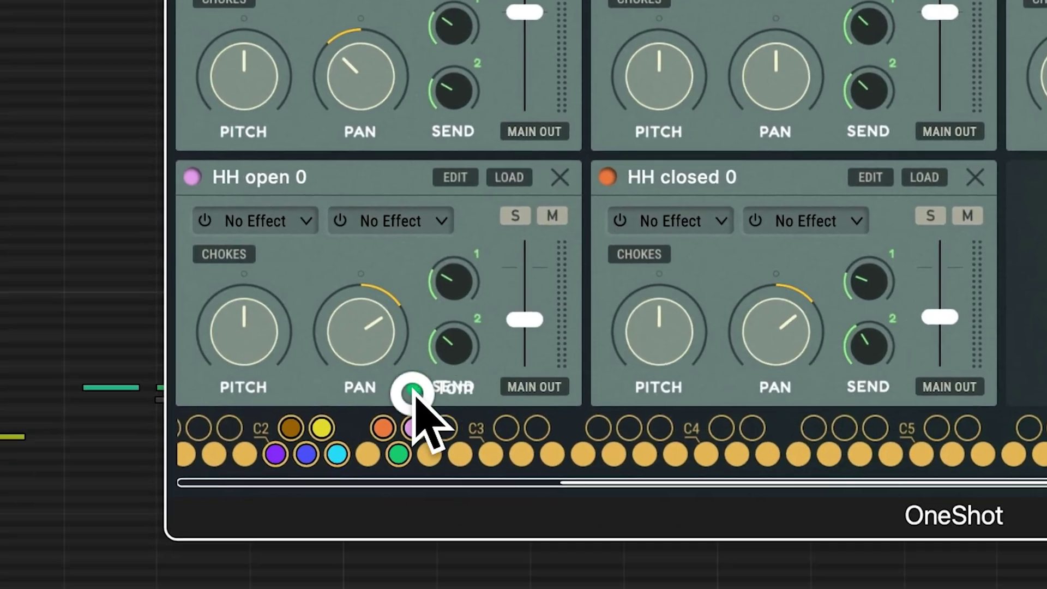
left_click_drag(413, 392, 370, 462)
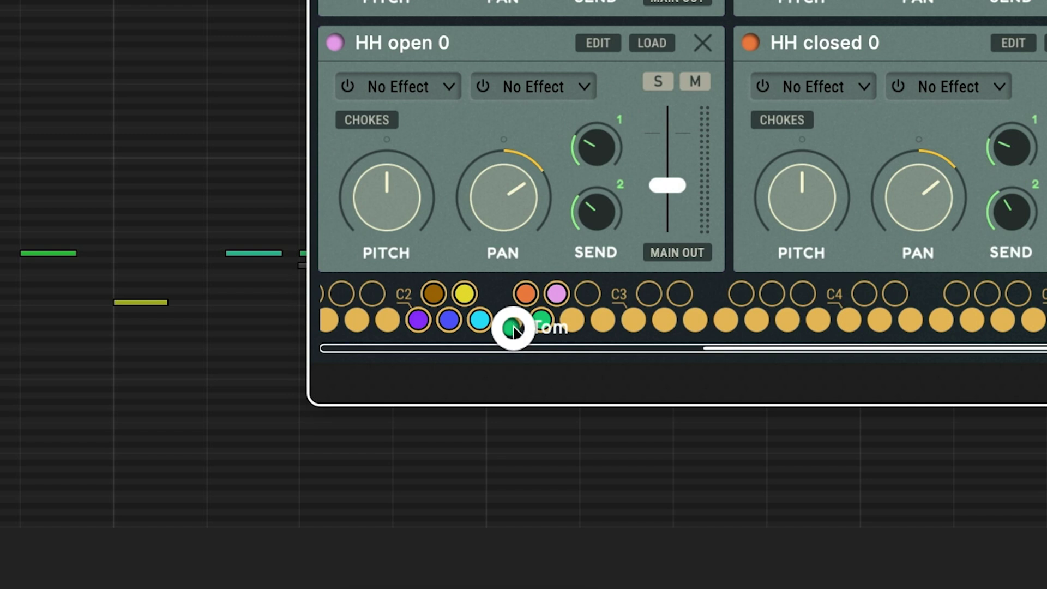
left_click_drag(512, 328, 579, 108)
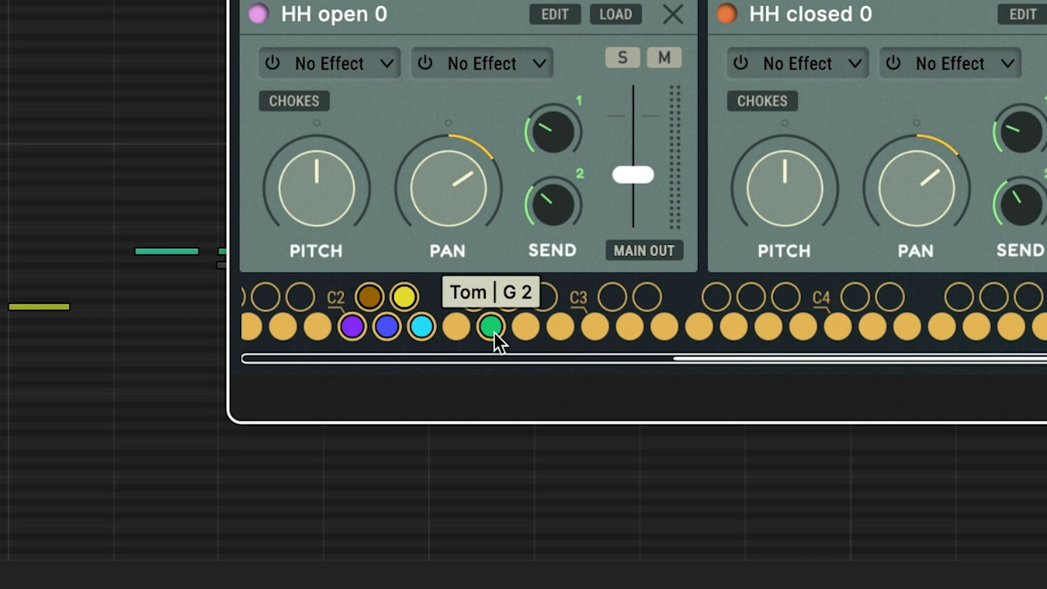
mouse_move(494, 333)
left_mouse_down()
mouse_move(454, 331)
mouse_move(627, 327)
mouse_move(491, 326)
left_mouse_up()
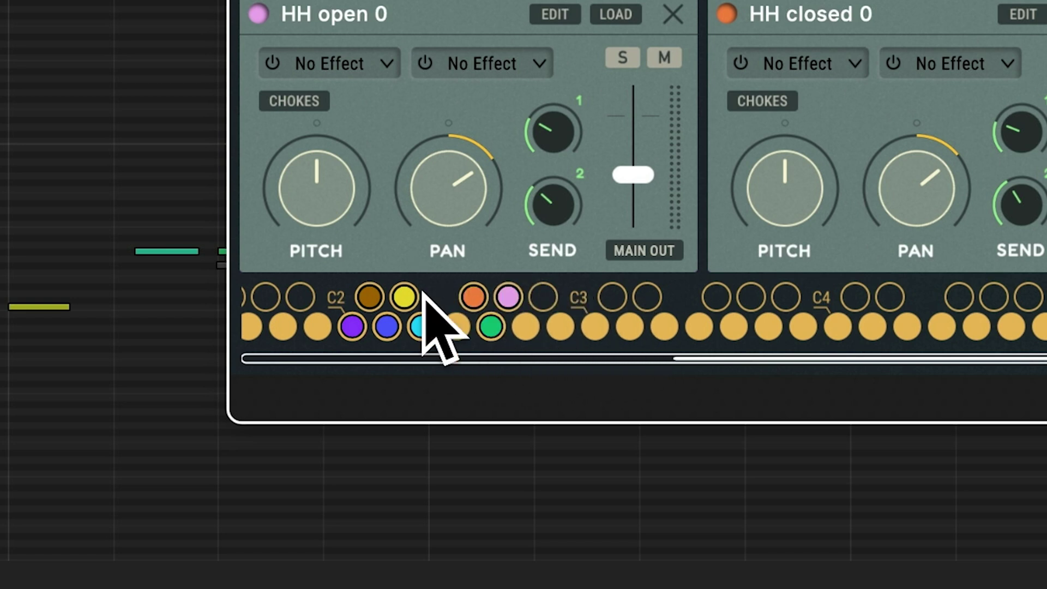
Step: Copy the Tom trigger from the G2 key and paste it onto F2
right_click(491, 327)
left_click(512, 252)
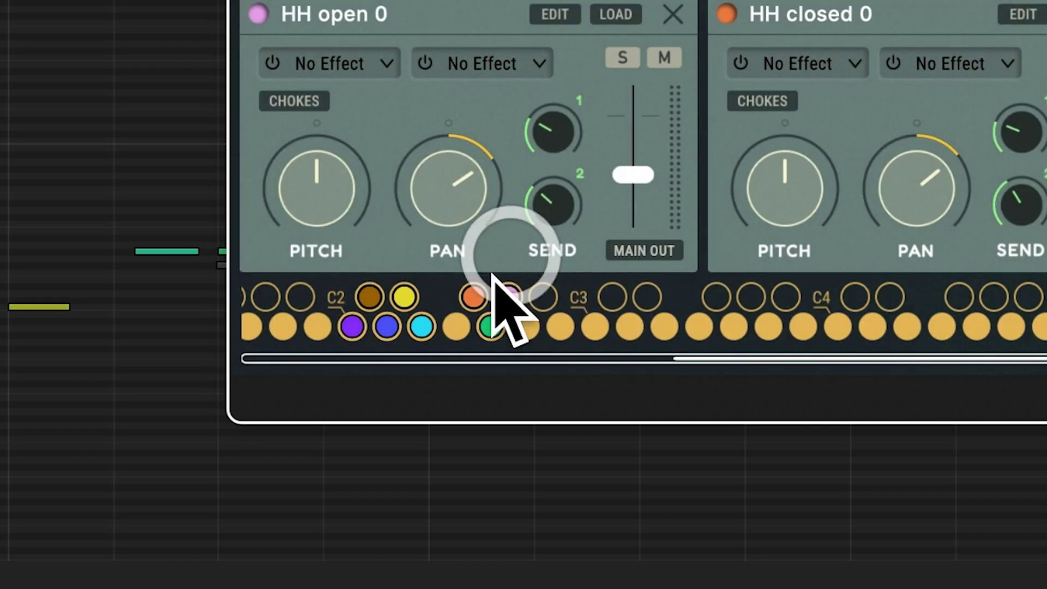
right_click(451, 327)
left_click(482, 294)
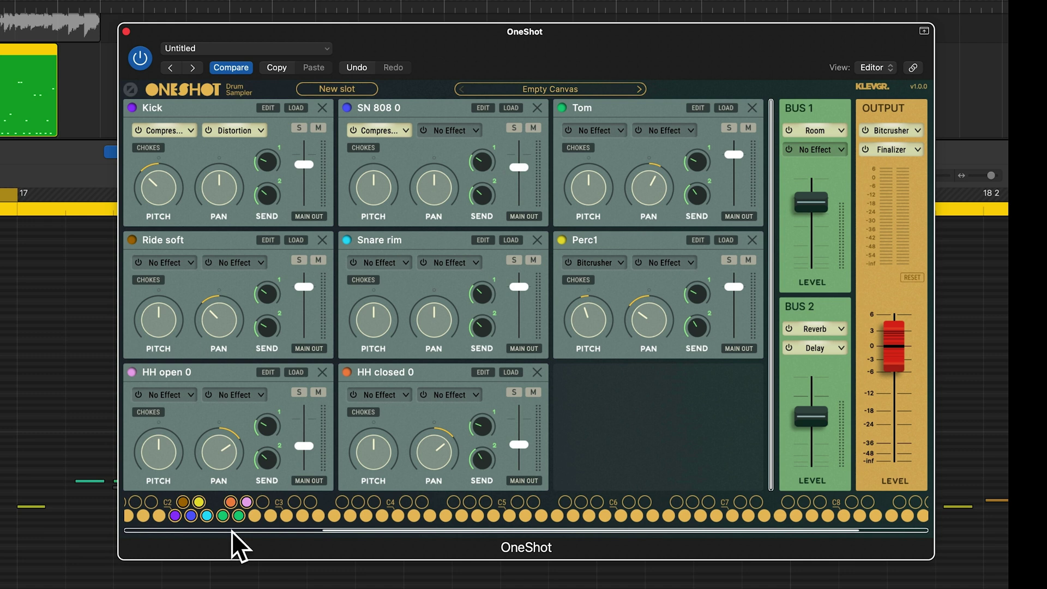
Step: Raise the pitch of the Tom trigger on F2 in its trigger settings and close them
left_click(223, 515)
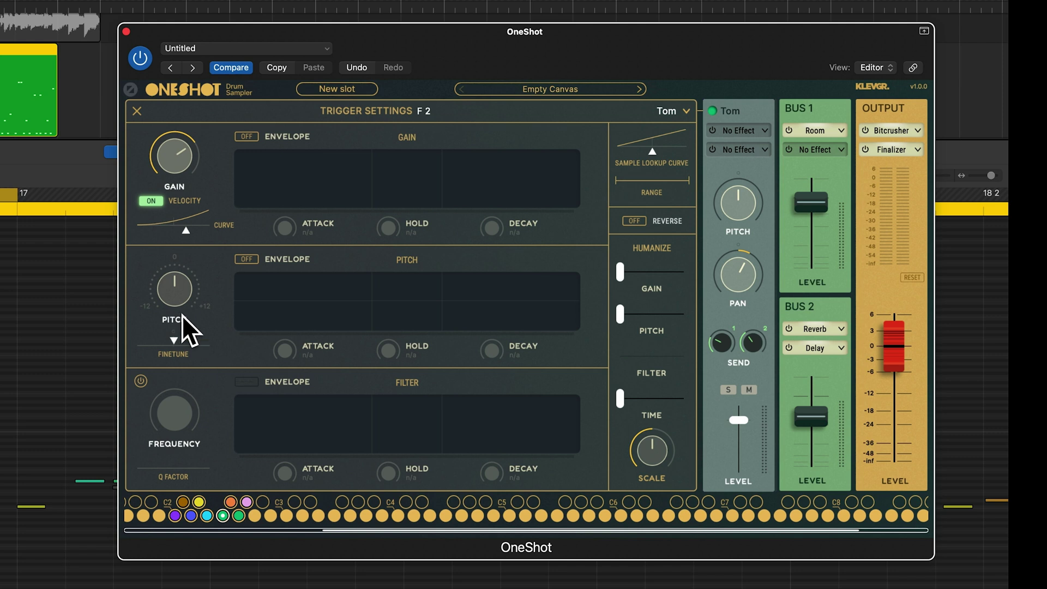
left_click_drag(173, 297, 172, 254)
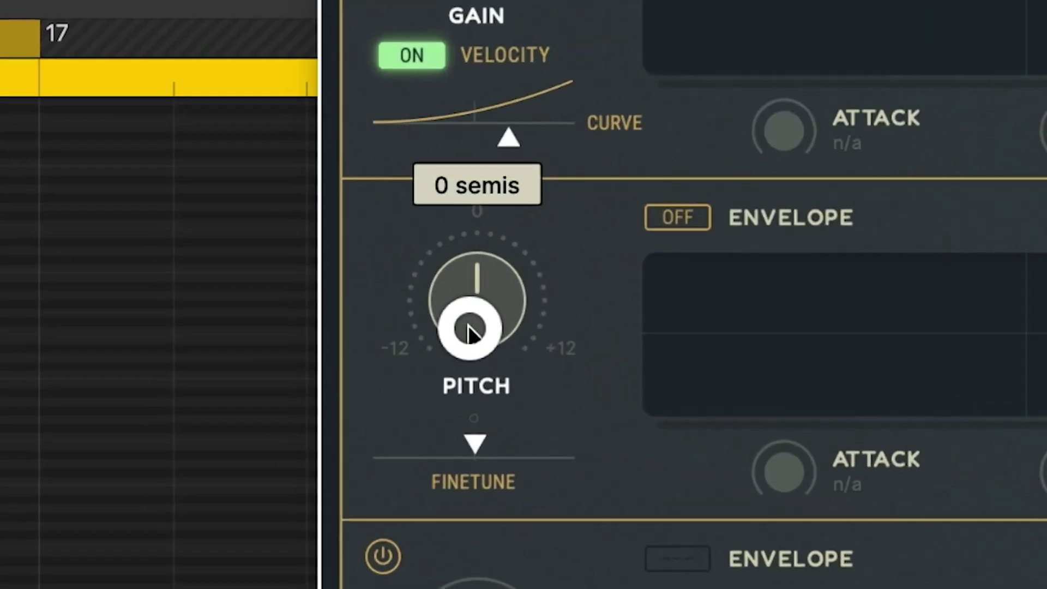
left_click_drag(495, 199, 498, 218)
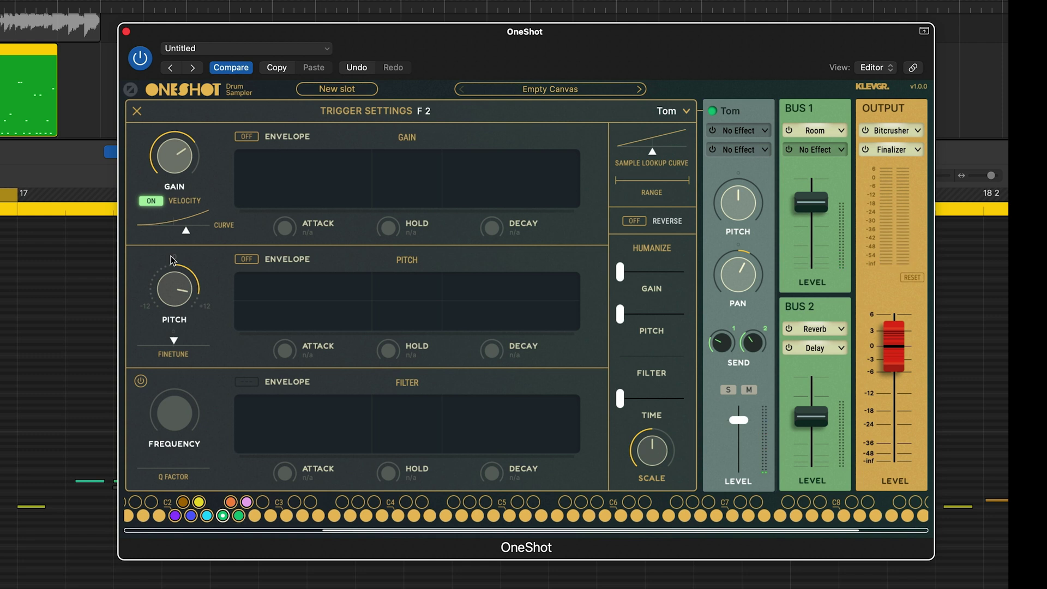
left_click(138, 112)
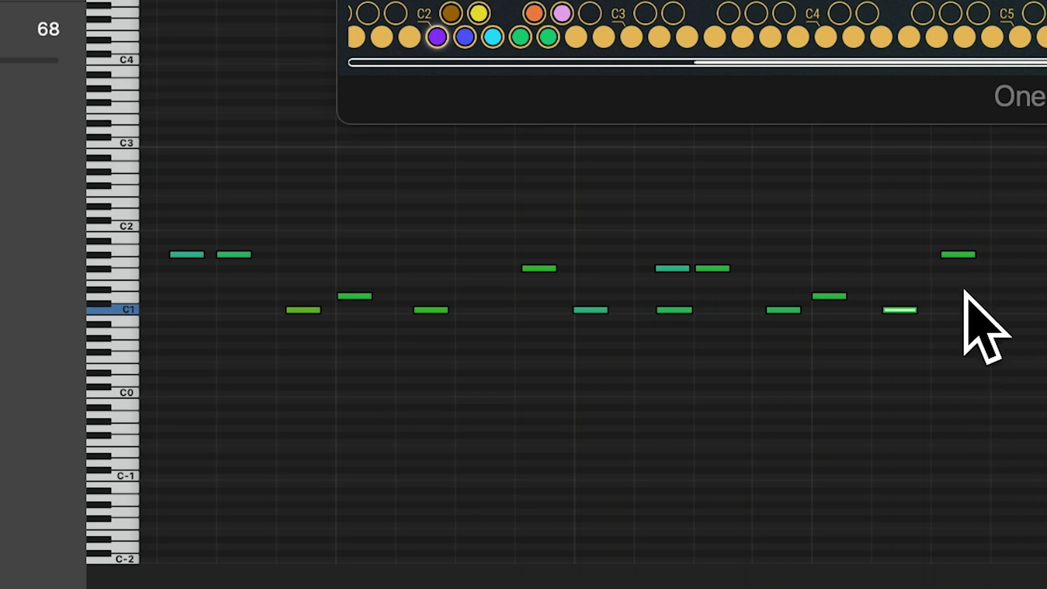
Step: Shift the last G#1 note forward in time and delete the last C1 note in the drum pattern
left_click(957, 254)
left_click_drag(958, 254, 1006, 254)
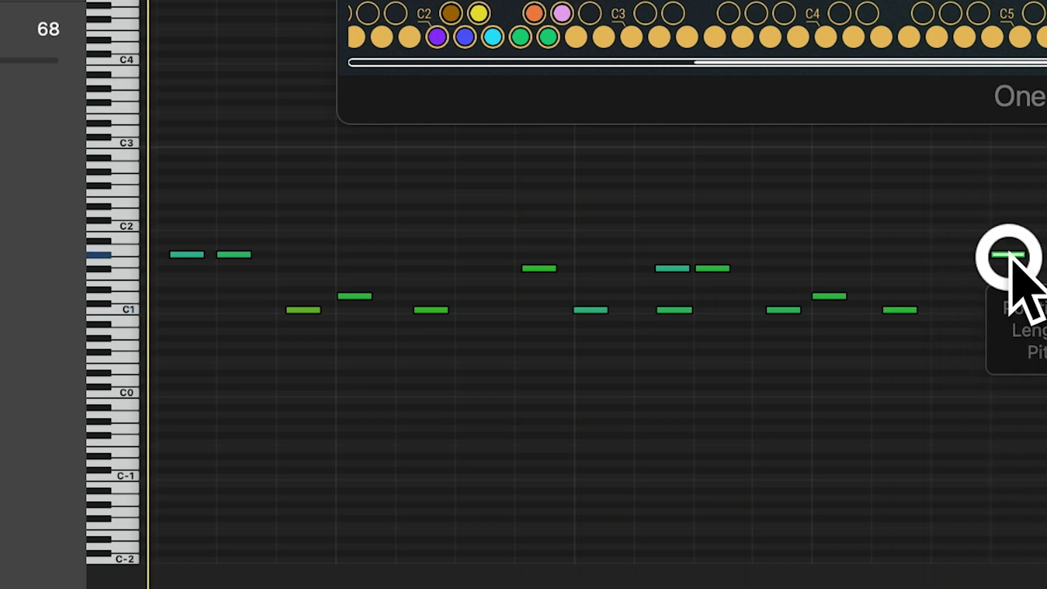
left_click(897, 310)
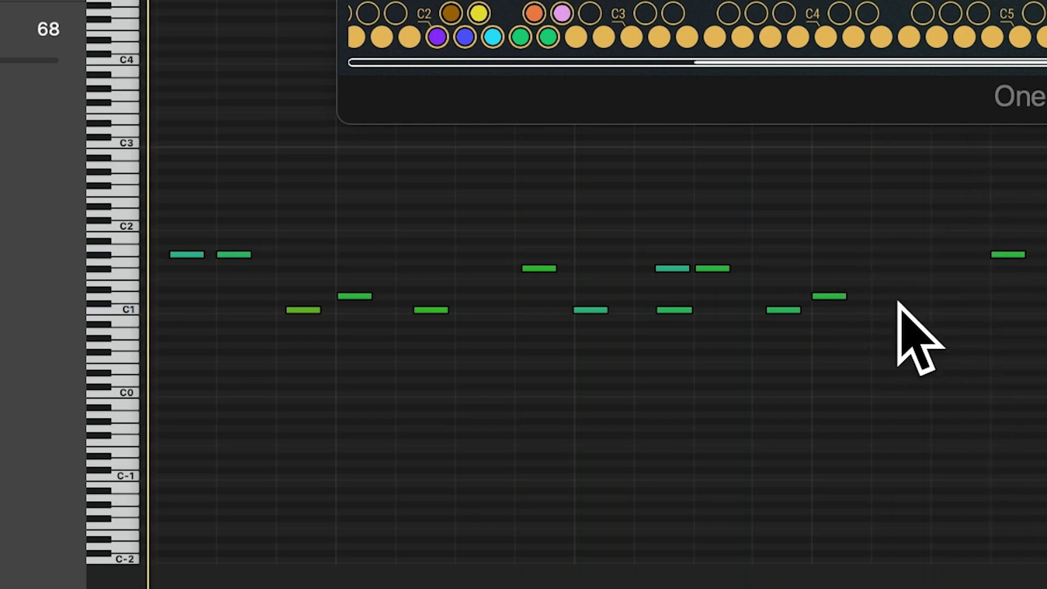
Step: Add tom notes on F1 and G1 before the last G#1 note and play the pattern
left_click_drag(898, 310, 915, 276)
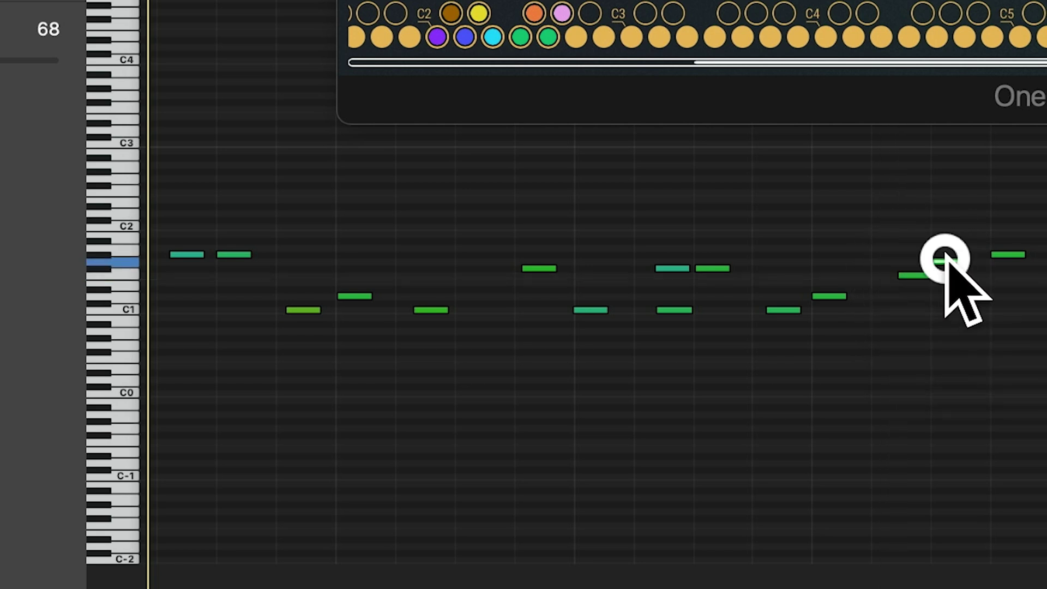
left_click_drag(941, 234, 944, 259)
key("space")
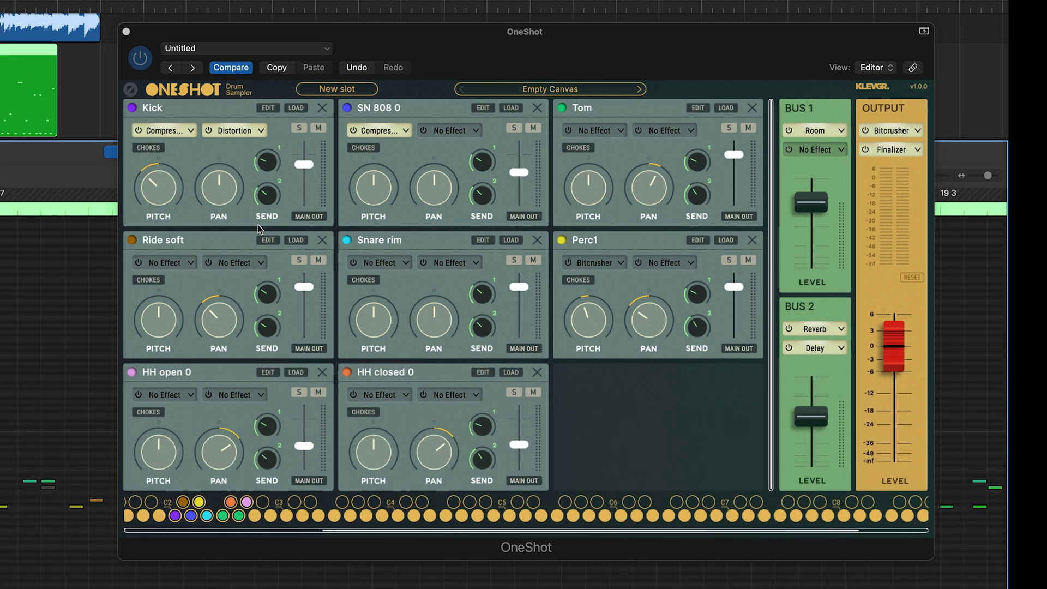
Step: Save the kit as a preset named "A nice name" and view it among the User Presets
left_click(567, 87)
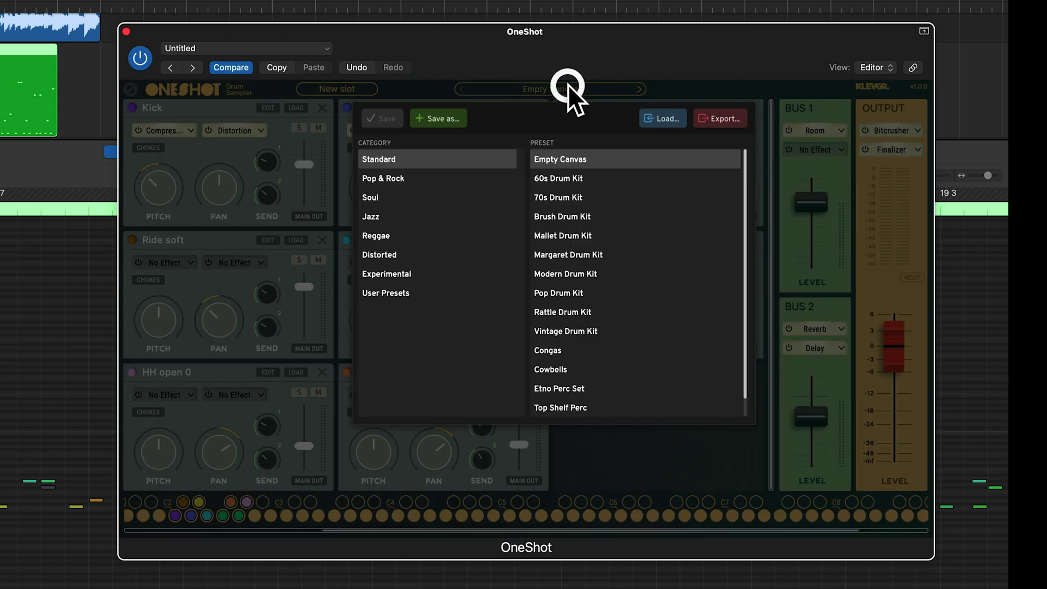
left_click(453, 118)
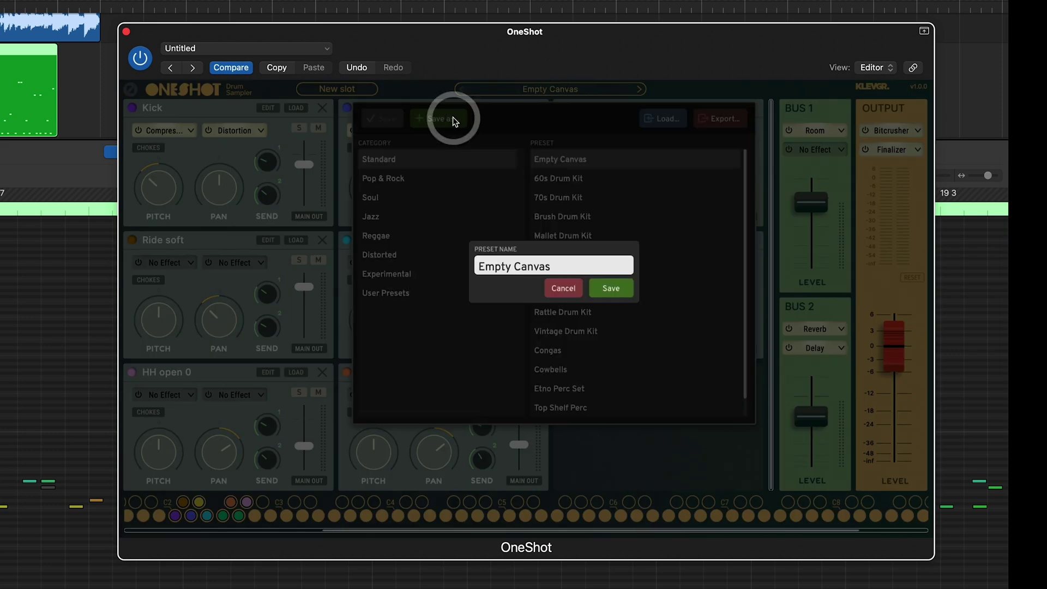
key("BackSpace")
type("A n")
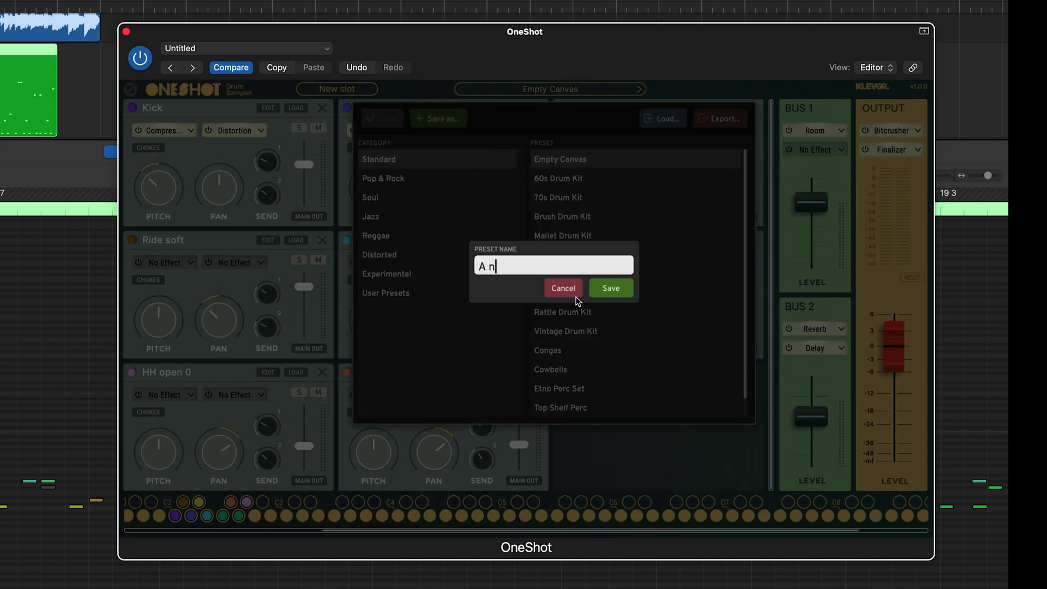
type("ice name")
left_click(612, 288)
left_click(400, 293)
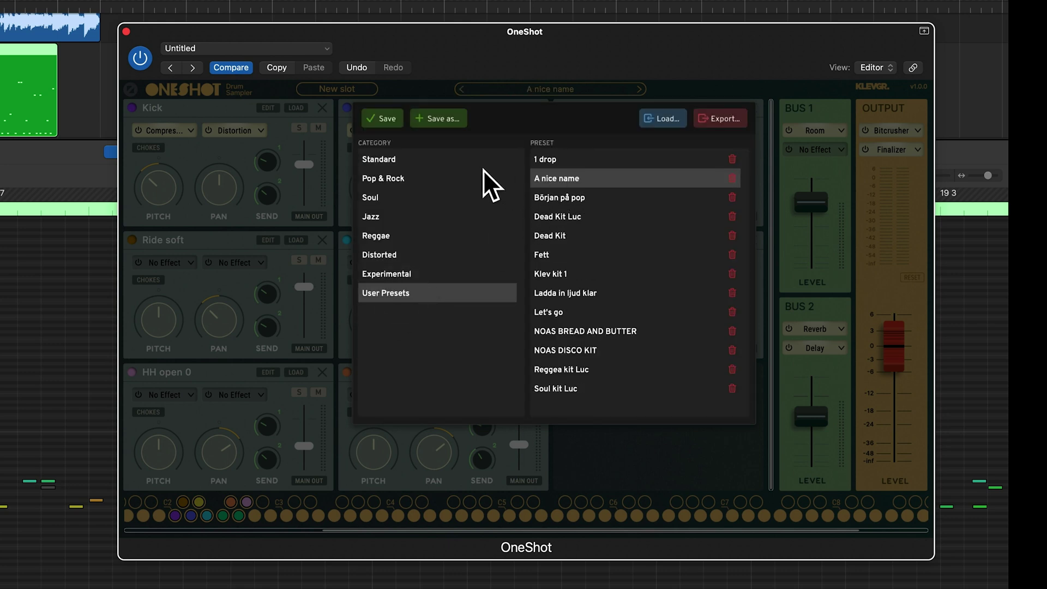
left_click(337, 146)
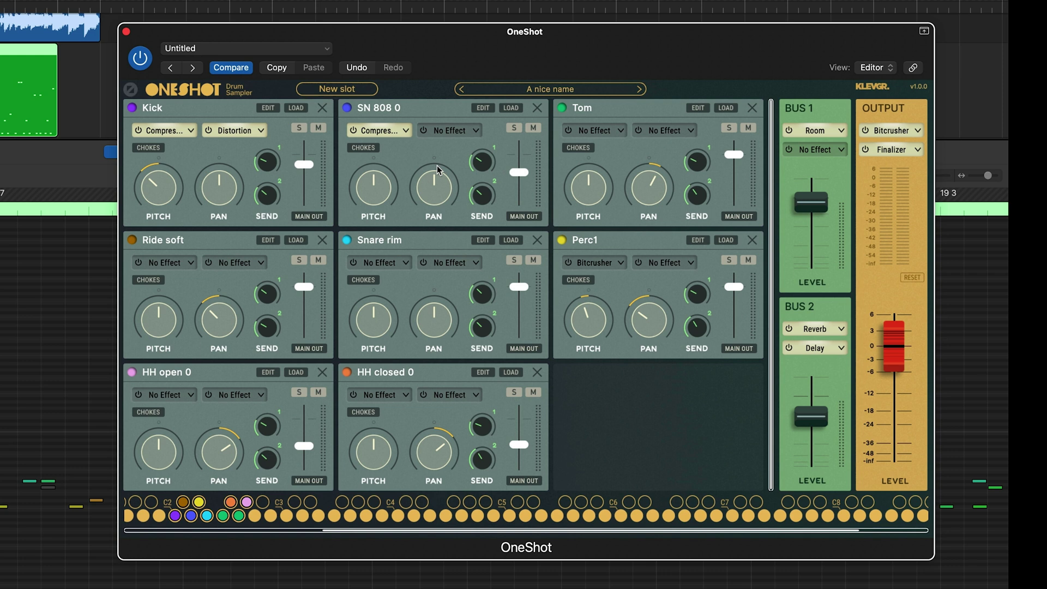
Step: Save the SN 808 0 slot with its samples as SN 808 0.slot
left_click(483, 108)
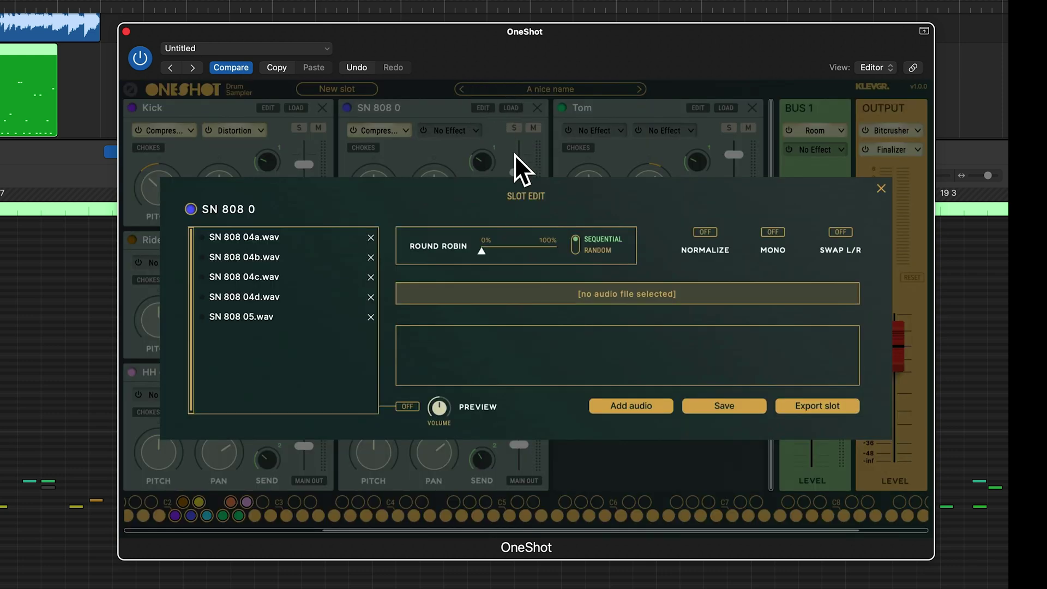
left_click(716, 403)
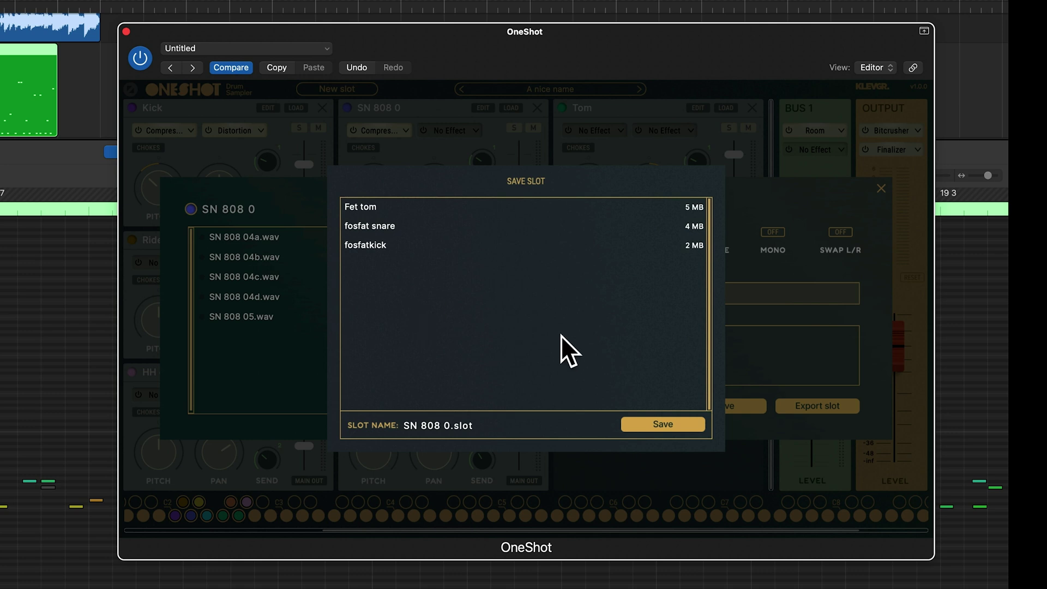
left_click(663, 424)
Step: Open the saved-slot browser for loading a slot into SN 808 0
left_click(511, 107)
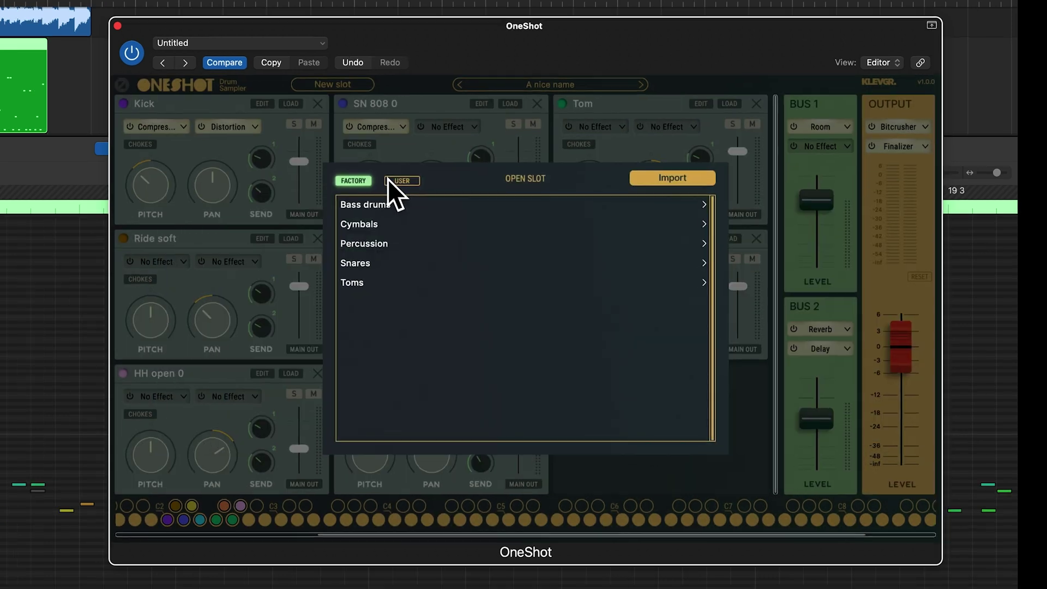